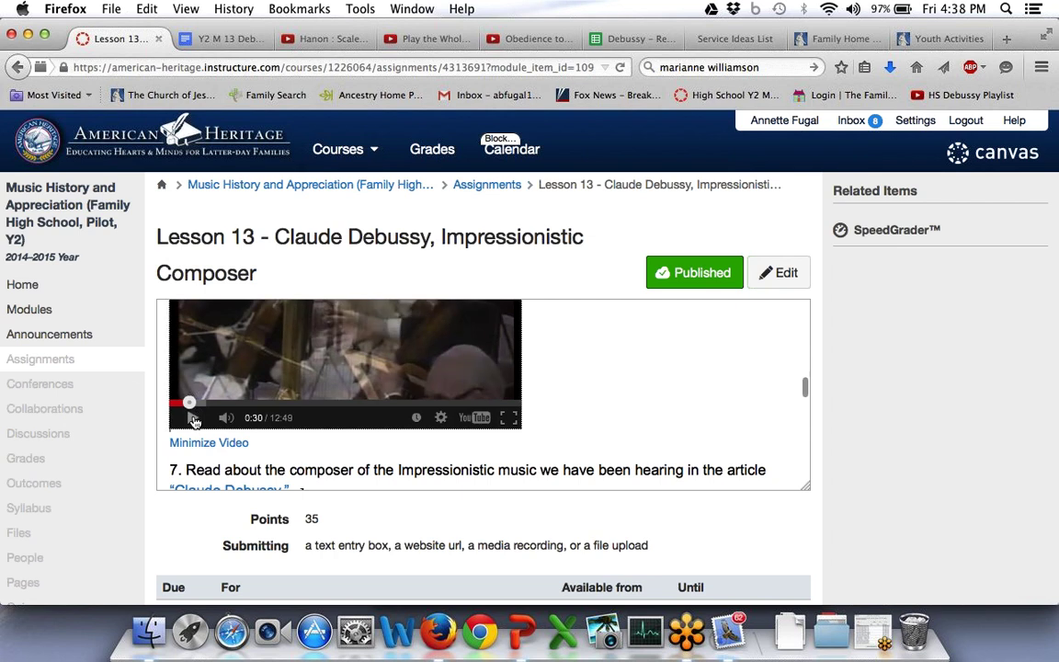
# Stop the embedded lesson video, open the item 6 link "Prelude to the Afternoon of a Faun," Debussy on YouTube, and pause playback there.
pyautogui.click(197, 456)
pyautogui.click(209, 484)
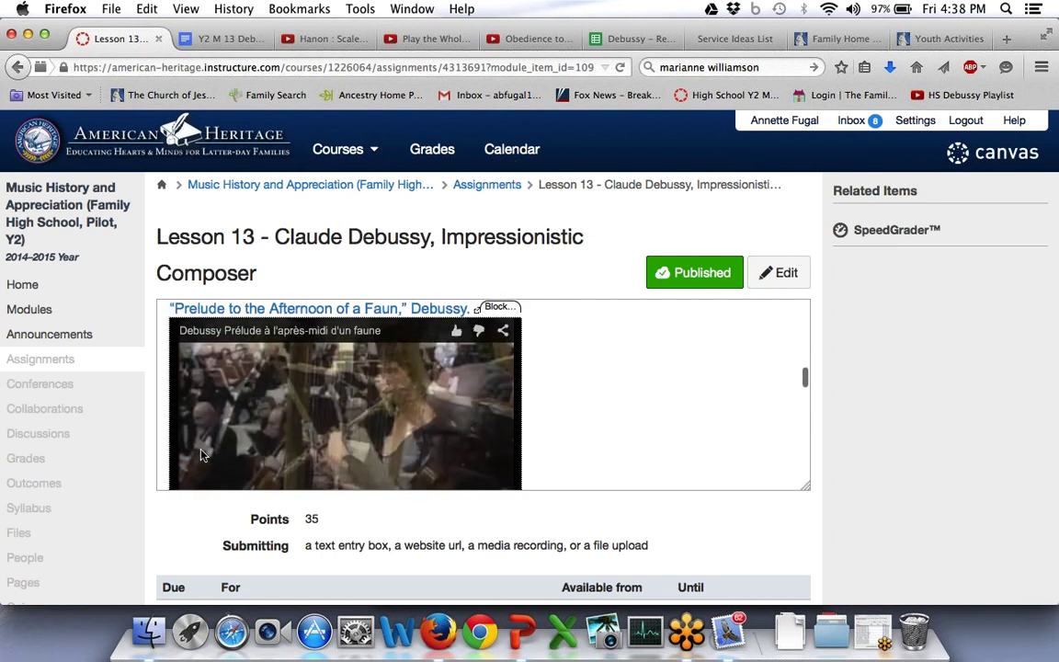
pyautogui.scroll(3, 180, 404)
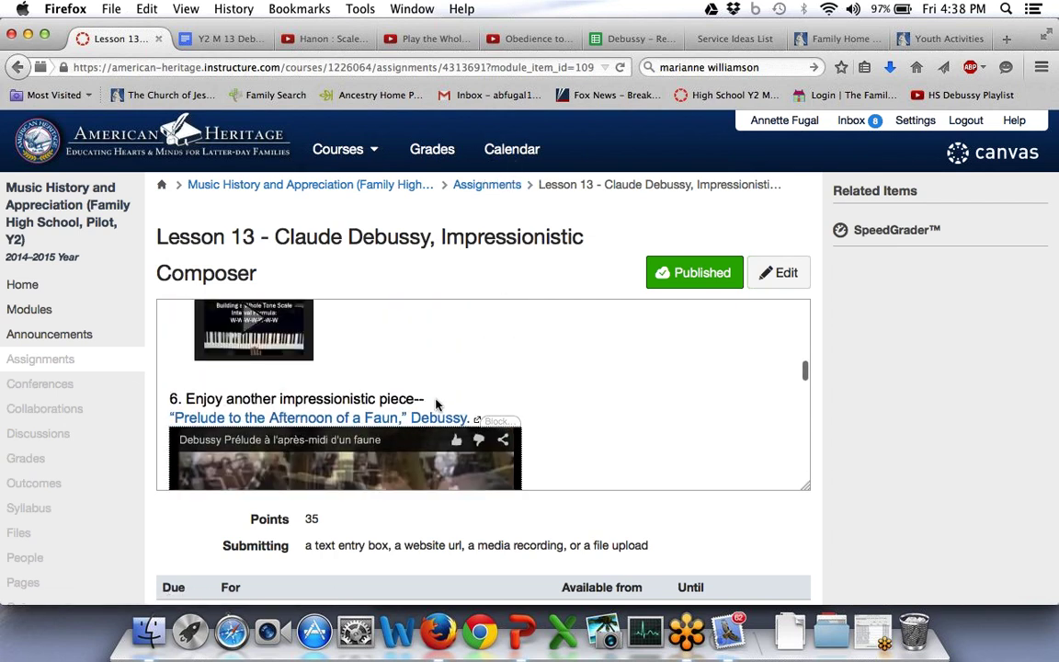
pyautogui.click(479, 420)
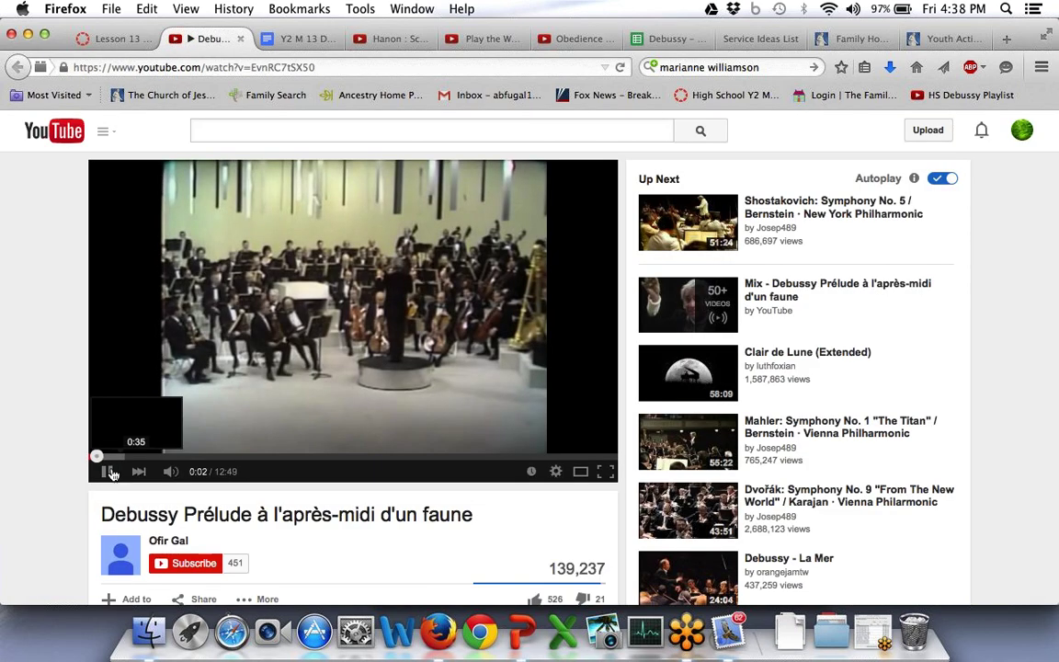
pyautogui.click(108, 473)
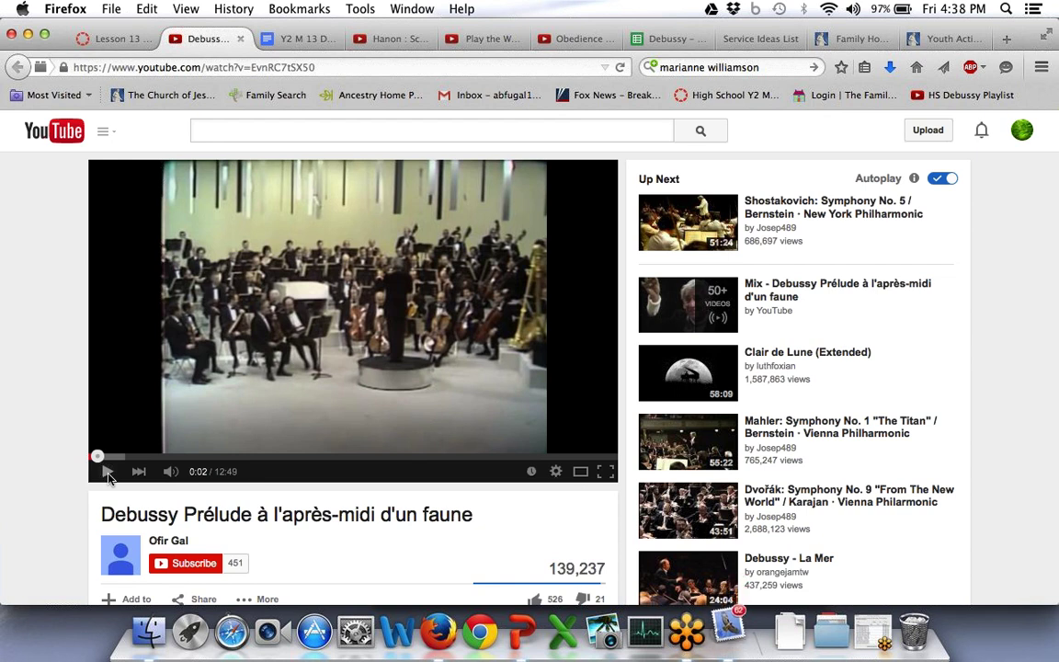
# Copy the web address of the Debussy - Reason & Relate Activity spreadsheet and switch to the online meeting app.
pyautogui.click(657, 37)
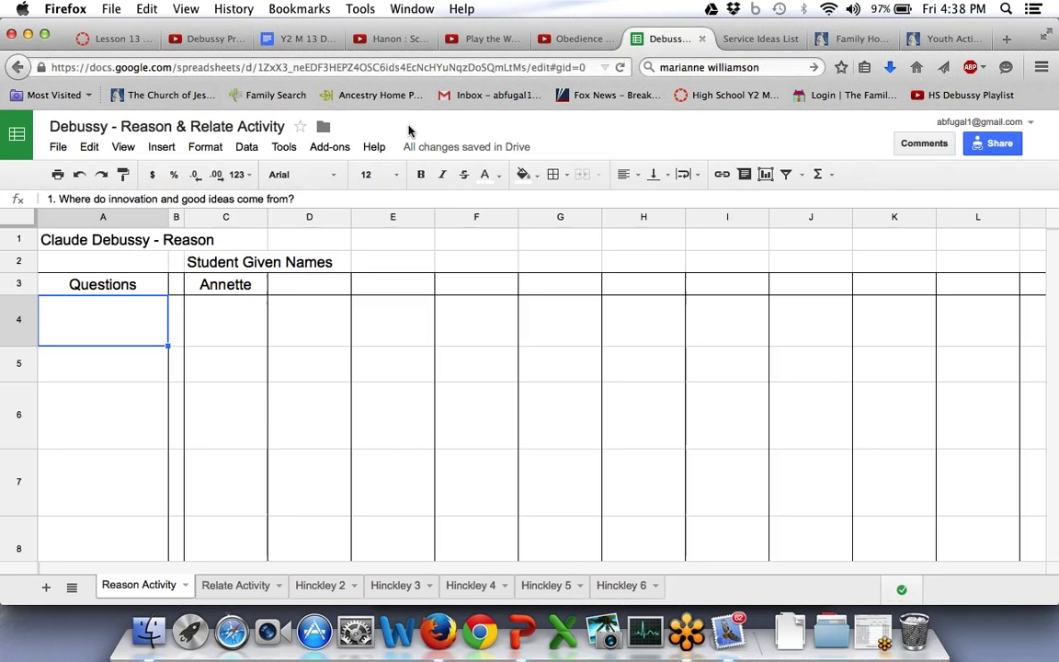
pyautogui.click(327, 66)
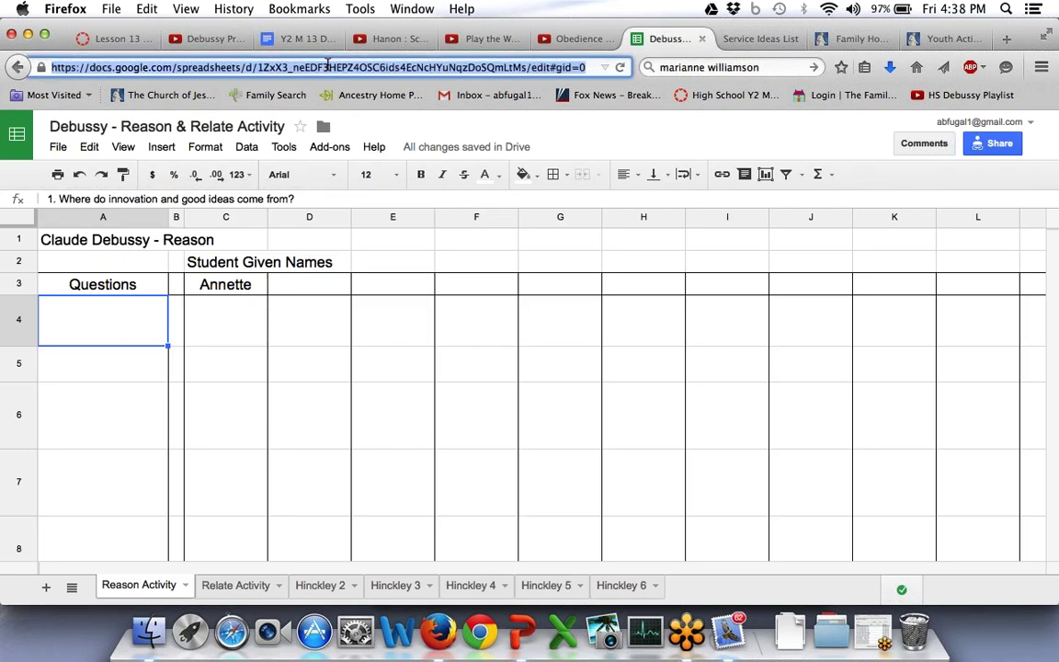
pyautogui.press('super+c')
pyautogui.click(687, 634)
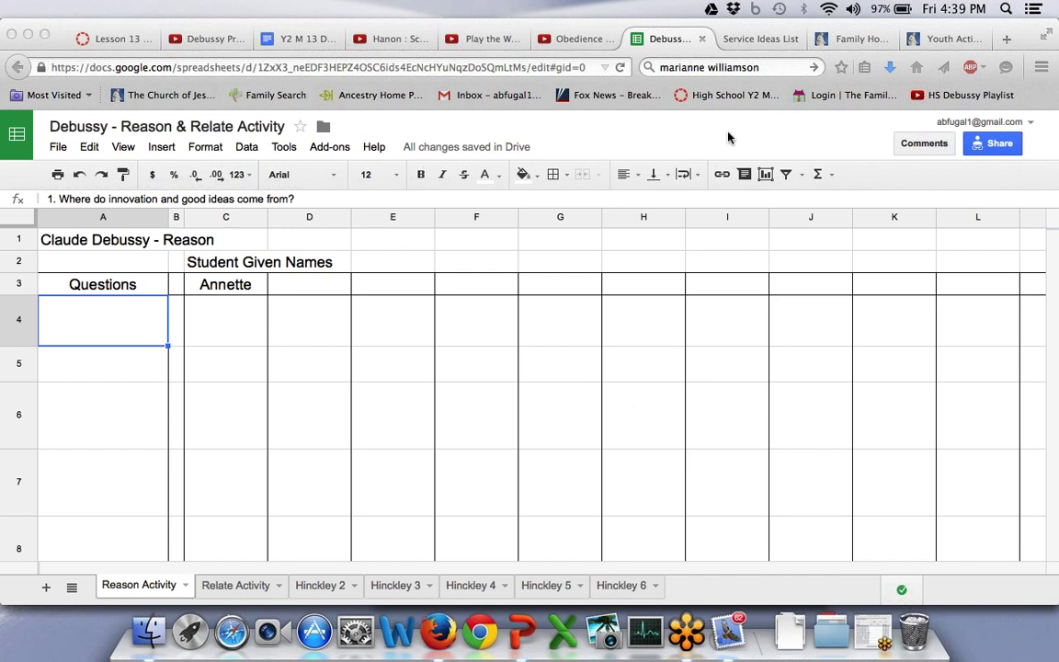
pyautogui.click(1045, 36)
pyautogui.click(1045, 37)
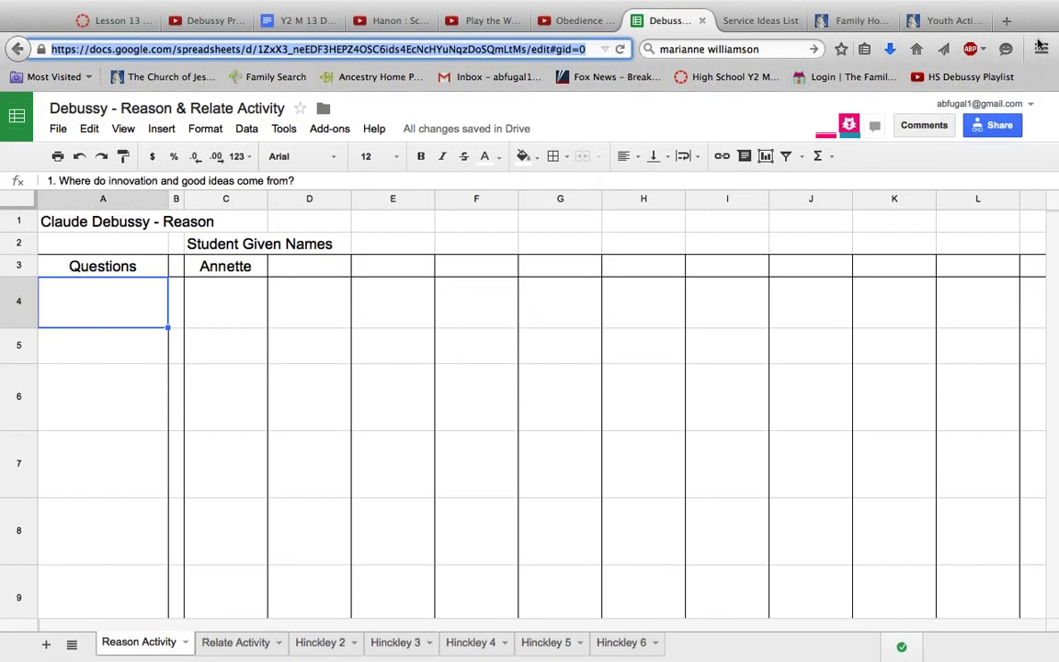
pyautogui.click(923, 197)
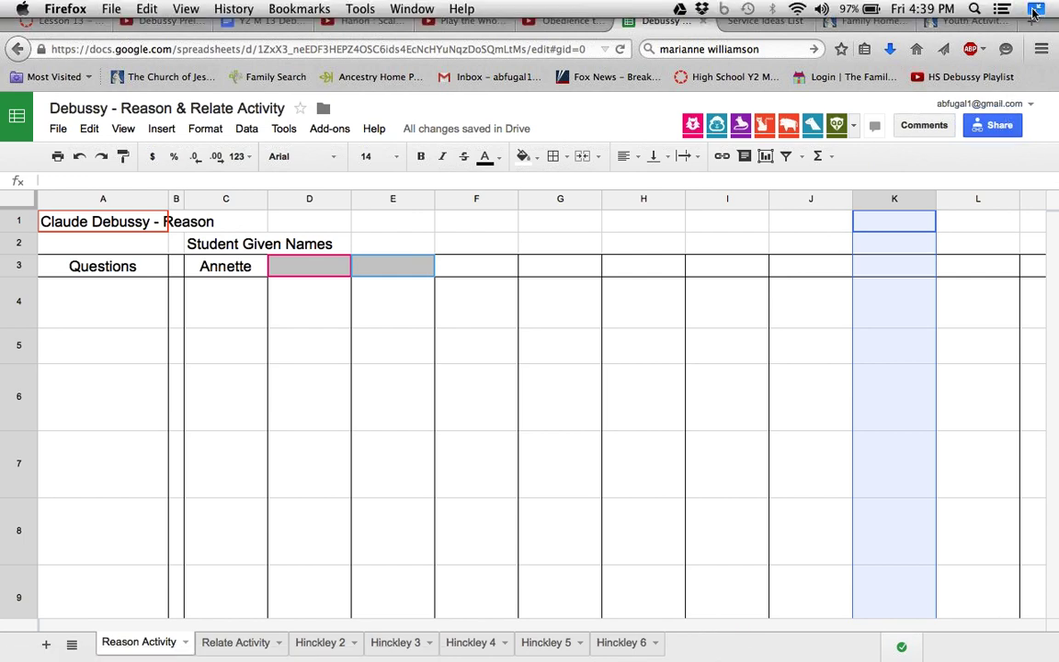
pyautogui.click(1034, 11)
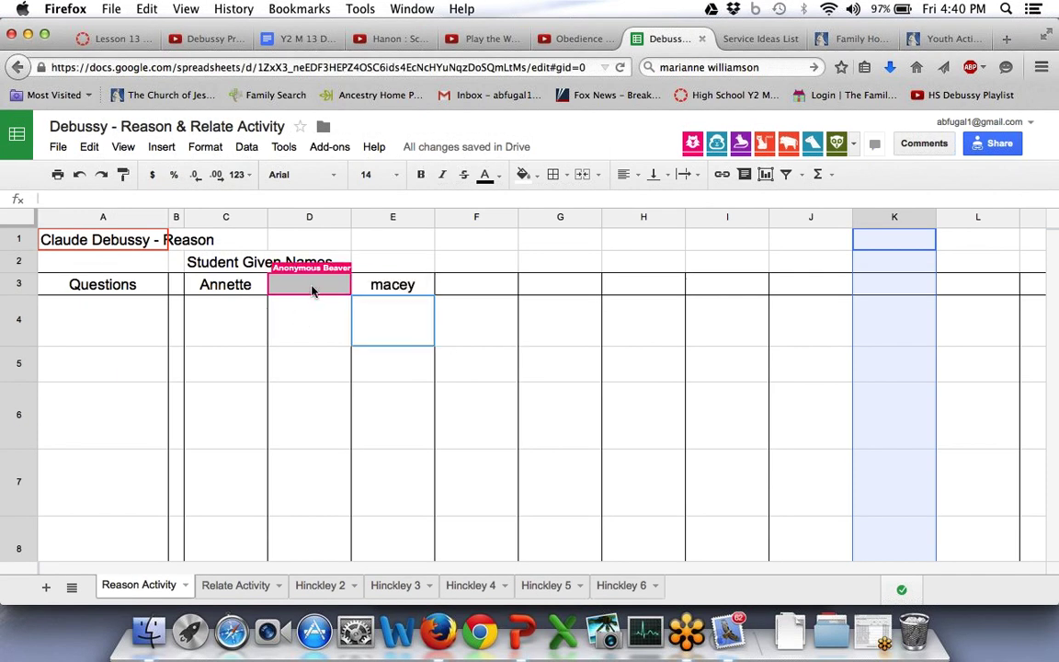
# Reveal question 1 in cell A4 by setting its text color to black.
pyautogui.click(125, 337)
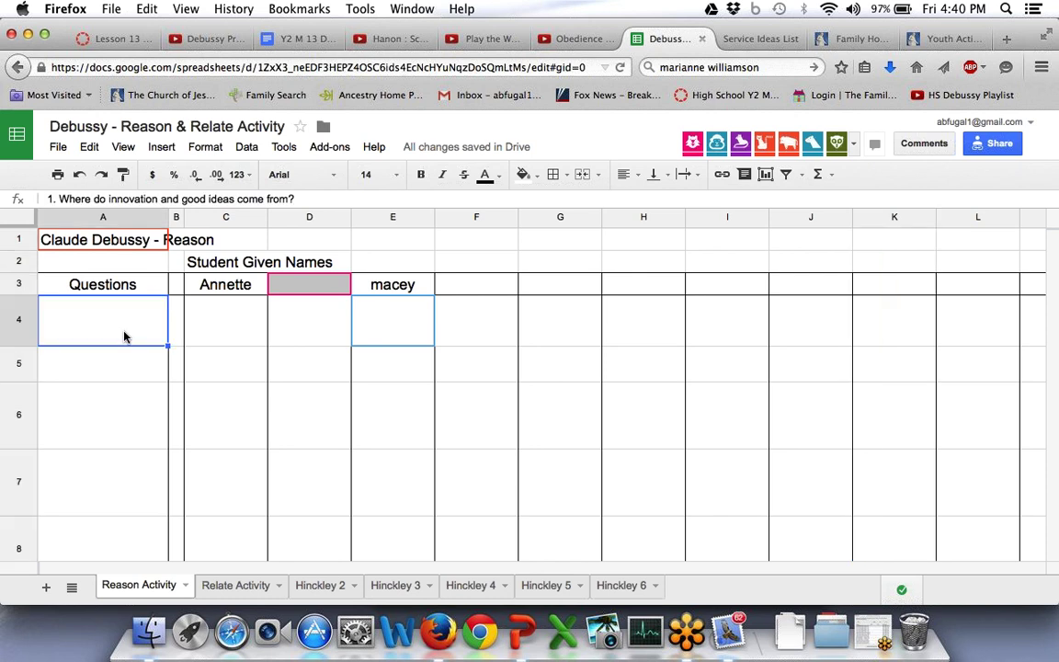
pyautogui.click(487, 175)
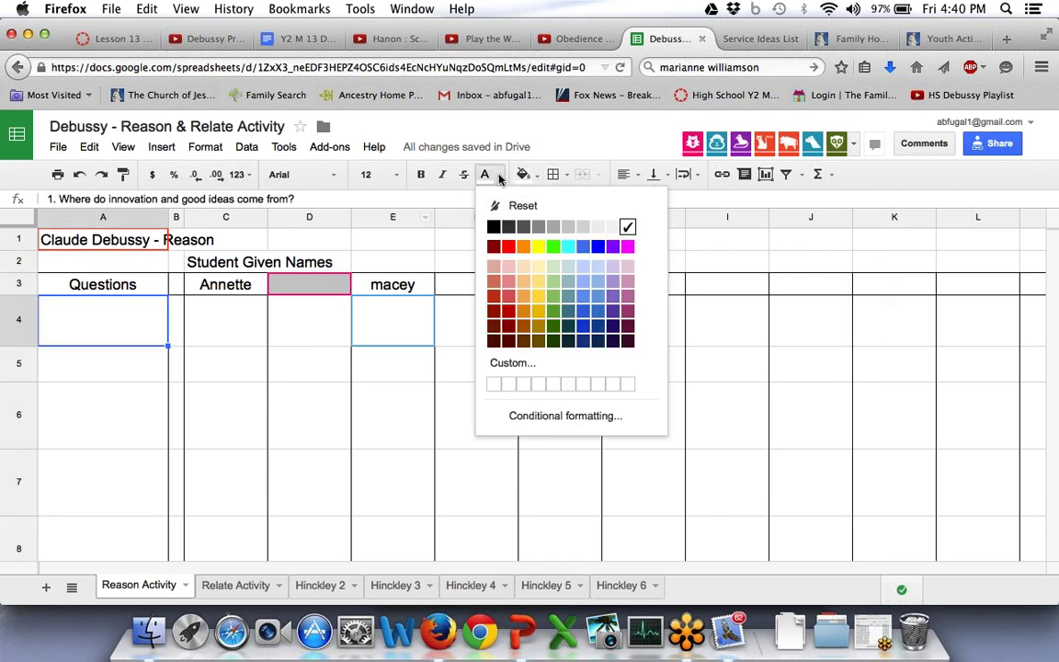
pyautogui.click(495, 227)
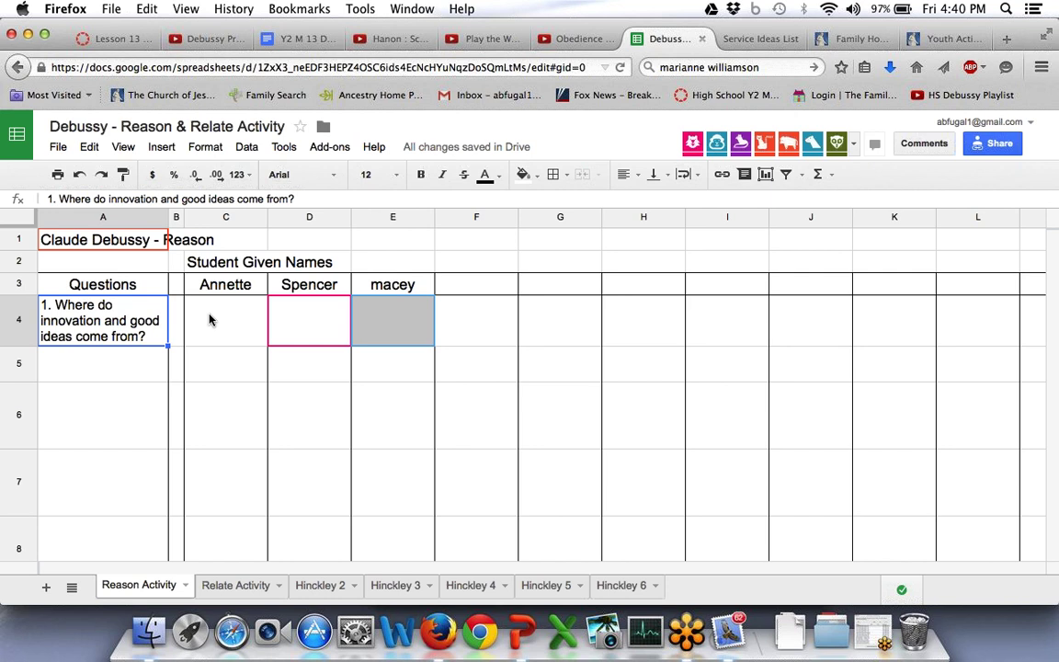
# Enter "deep thought" in cell C4 as the answer to question 1, correcting the spelling of the second word.
pyautogui.click(210, 319)
pyautogui.write('deep ')
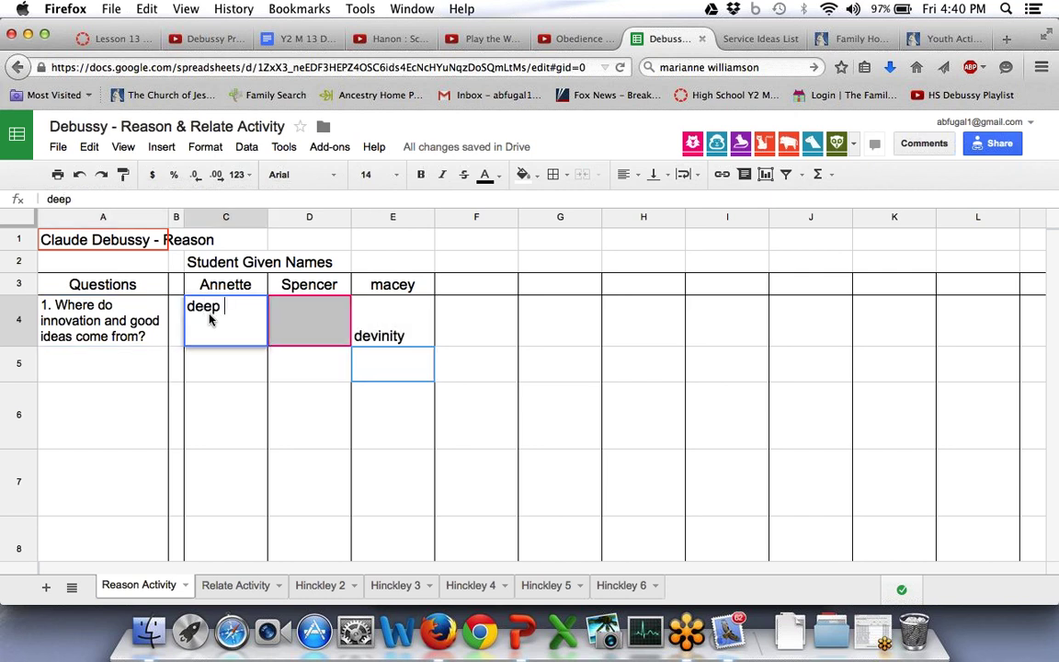
pyautogui.write('tought')
pyautogui.press('Left')
pyautogui.press('Left')
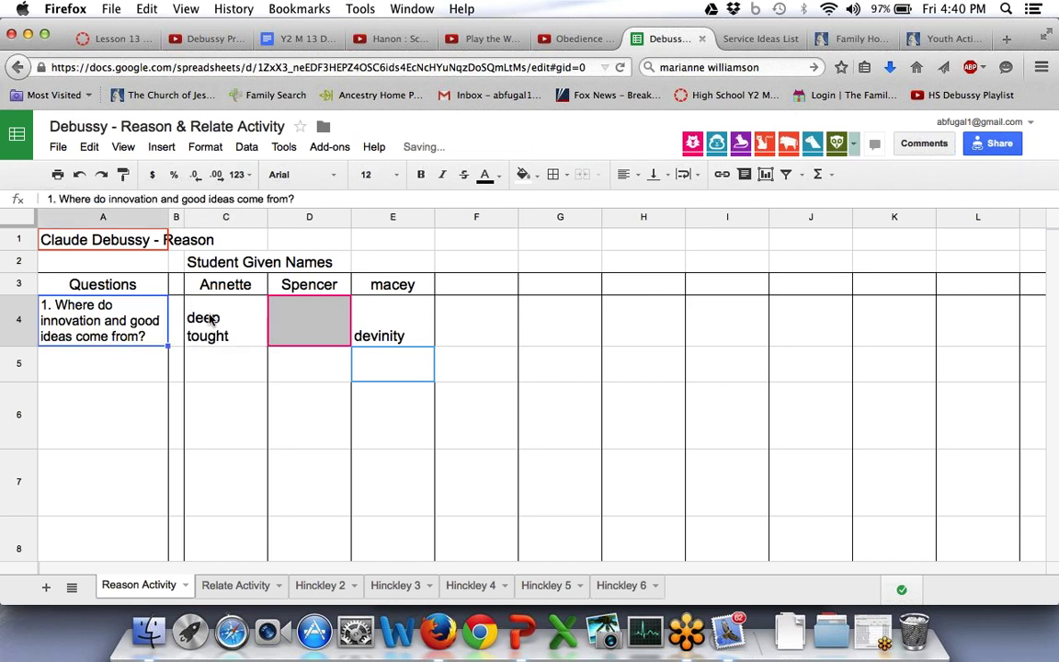
pyautogui.click(191, 336)
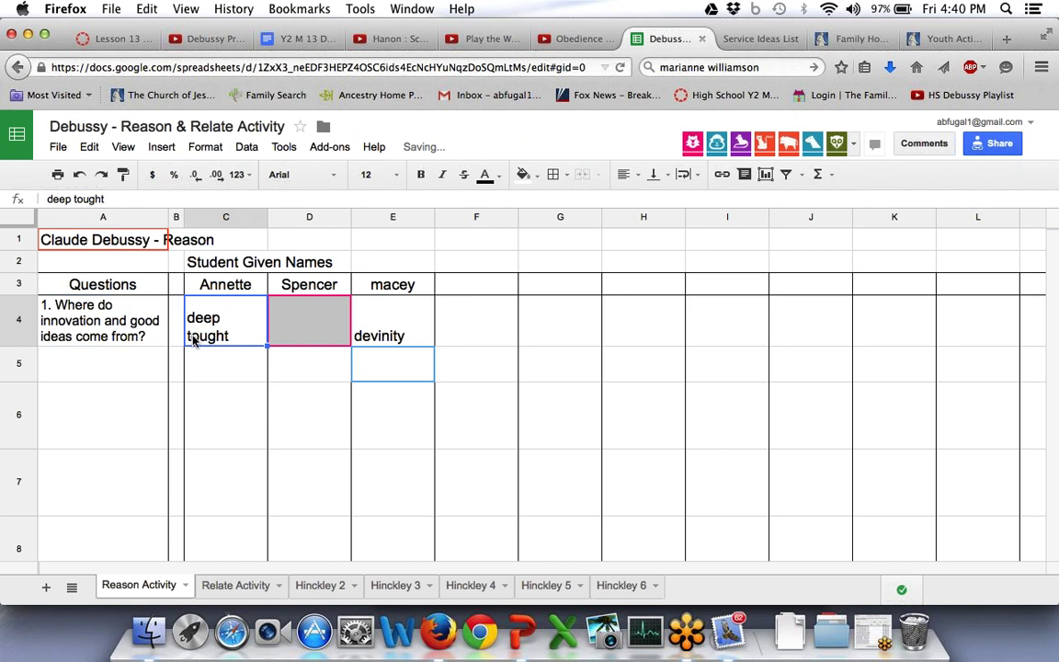
pyautogui.click(76, 200)
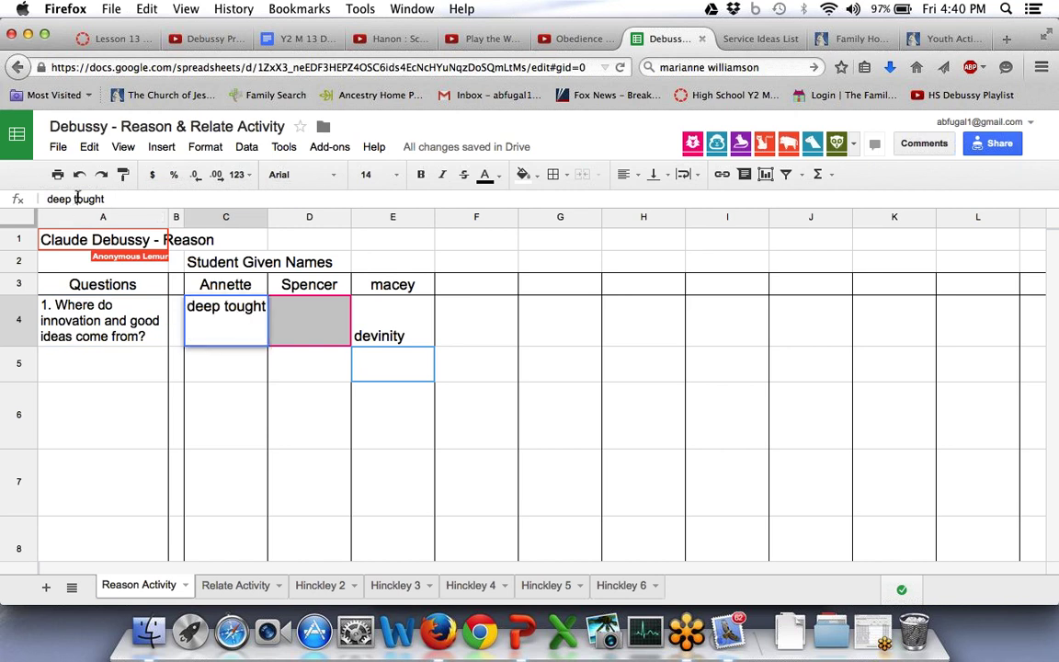
pyautogui.write('h')
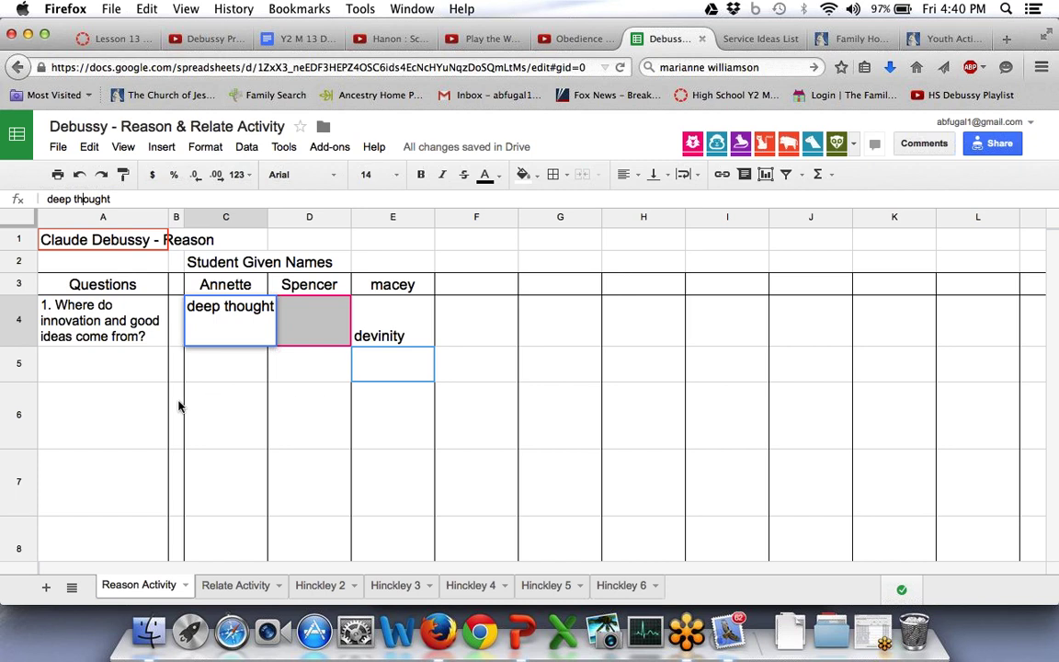
pyautogui.press('Tab')
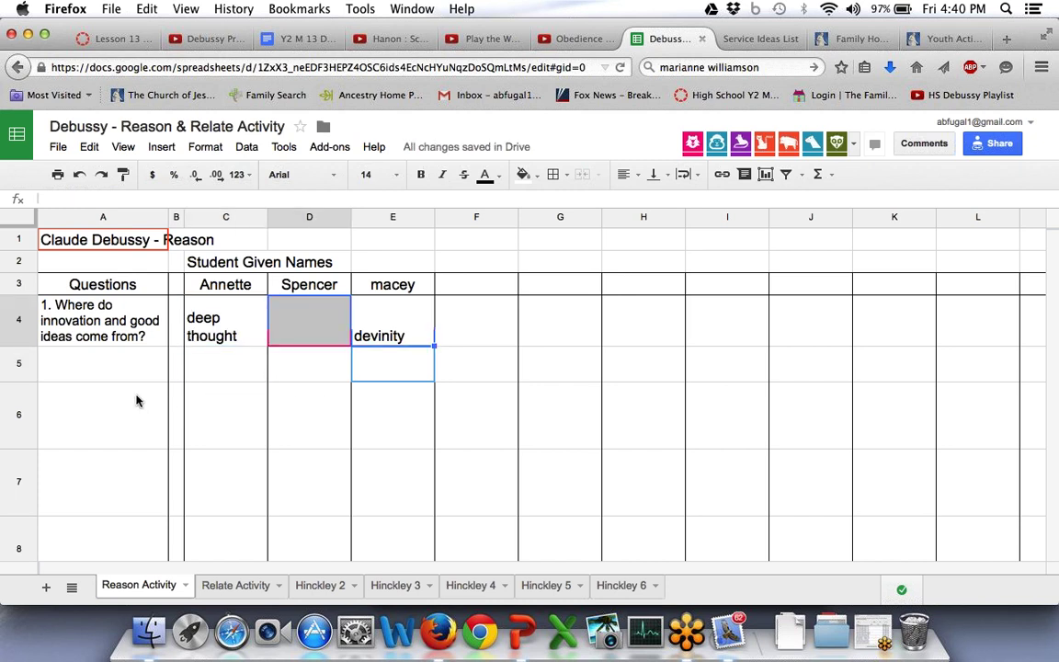
pyautogui.press('Tab')
pyautogui.press('Tab')
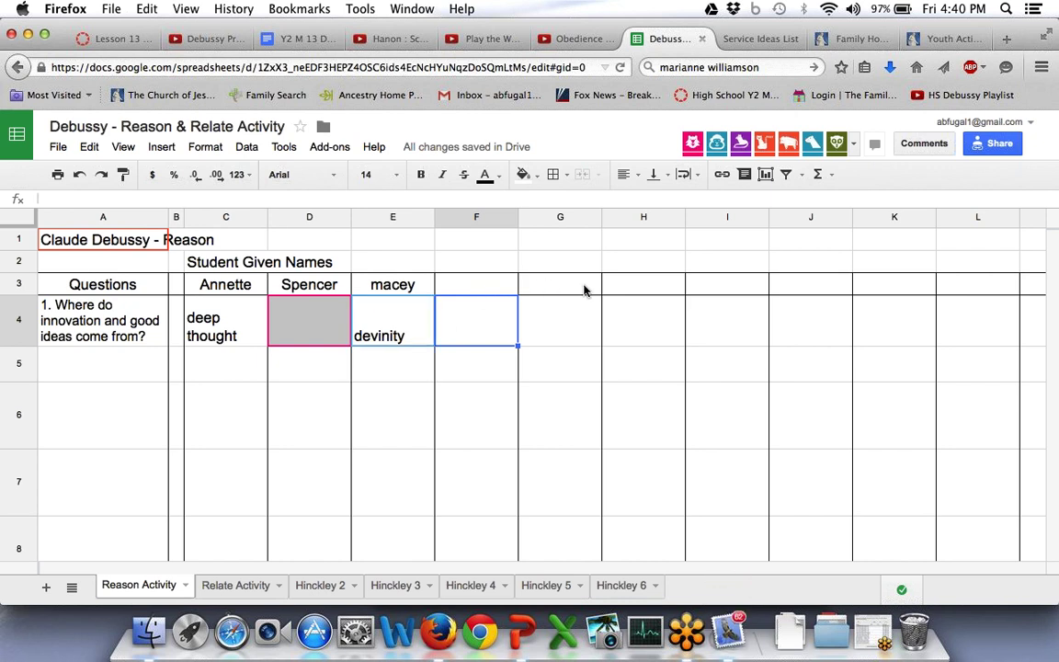
# Extend the answer in cell C4 to "deep thought, cooperation,".
pyautogui.click(132, 368)
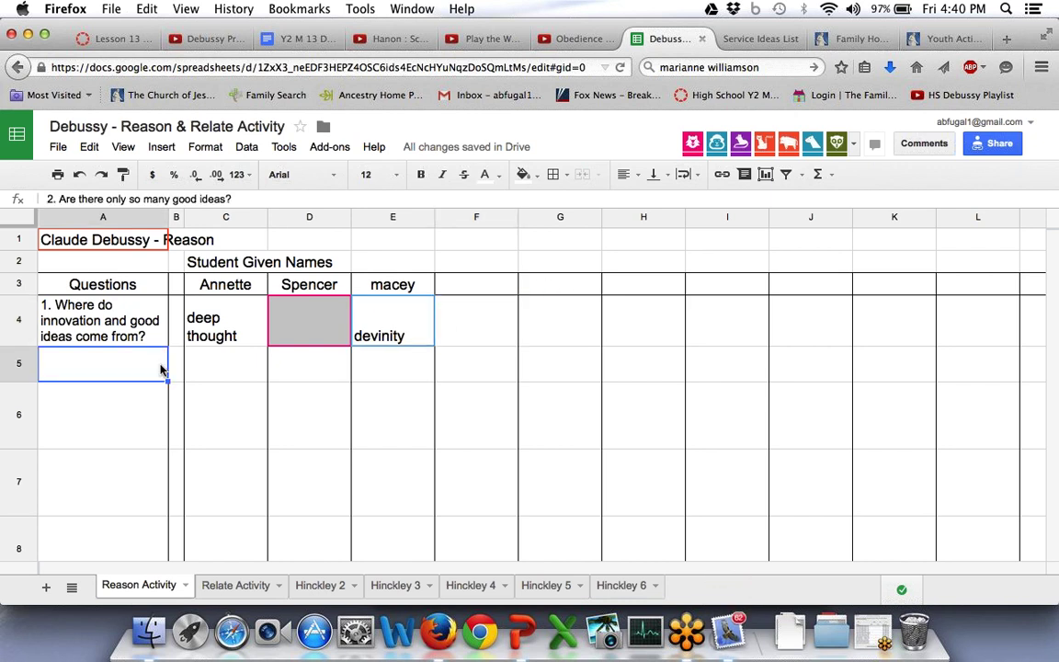
pyautogui.click(191, 312)
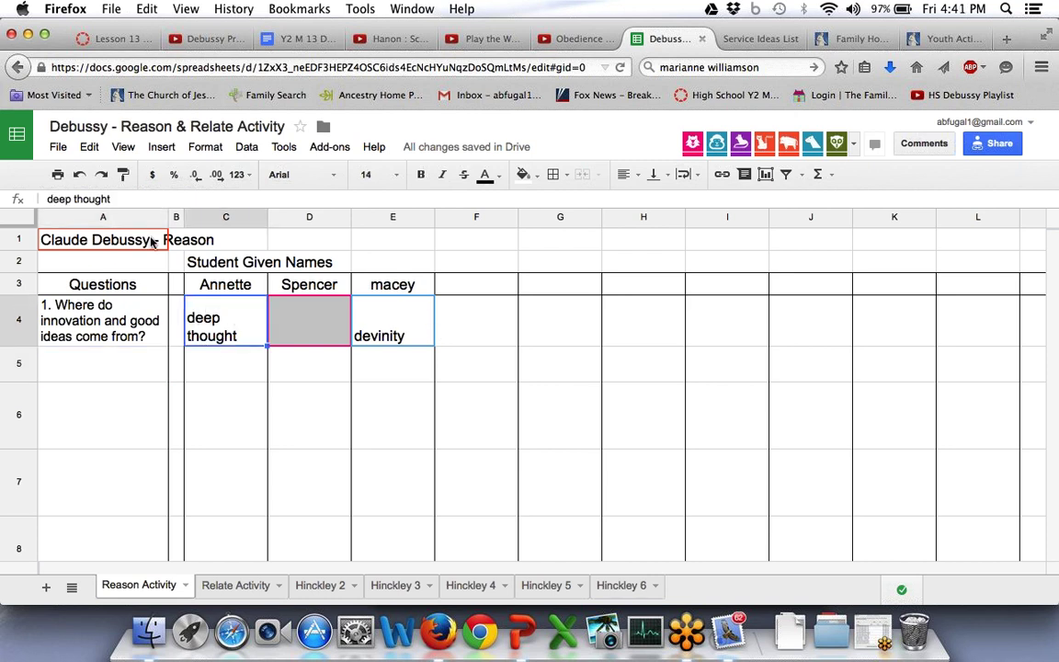
pyautogui.click(133, 199)
pyautogui.write(', co')
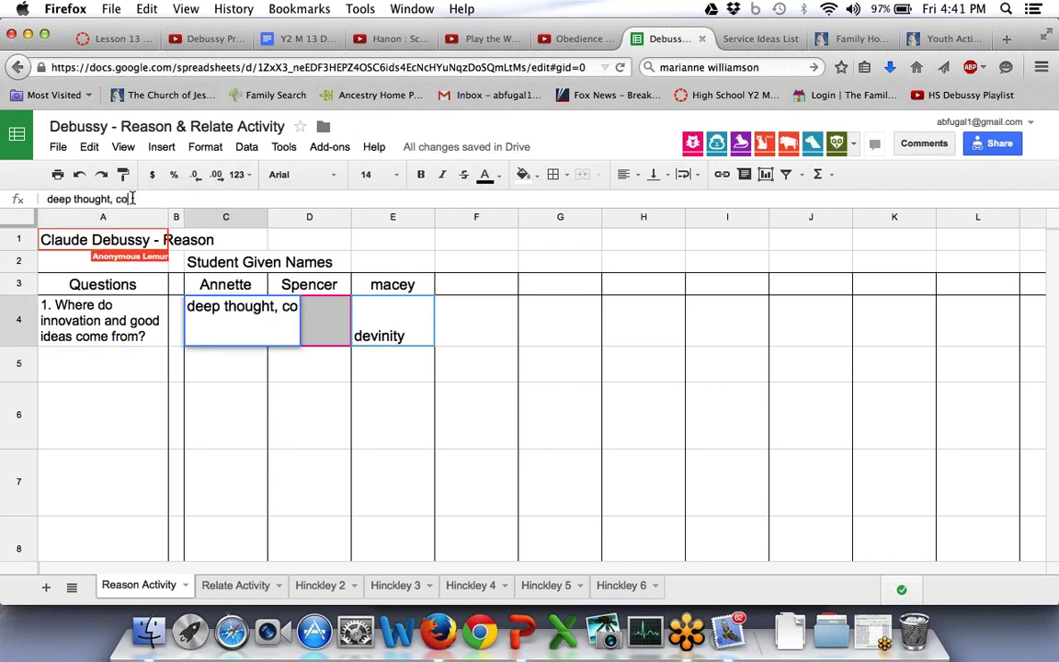
pyautogui.write('operation,')
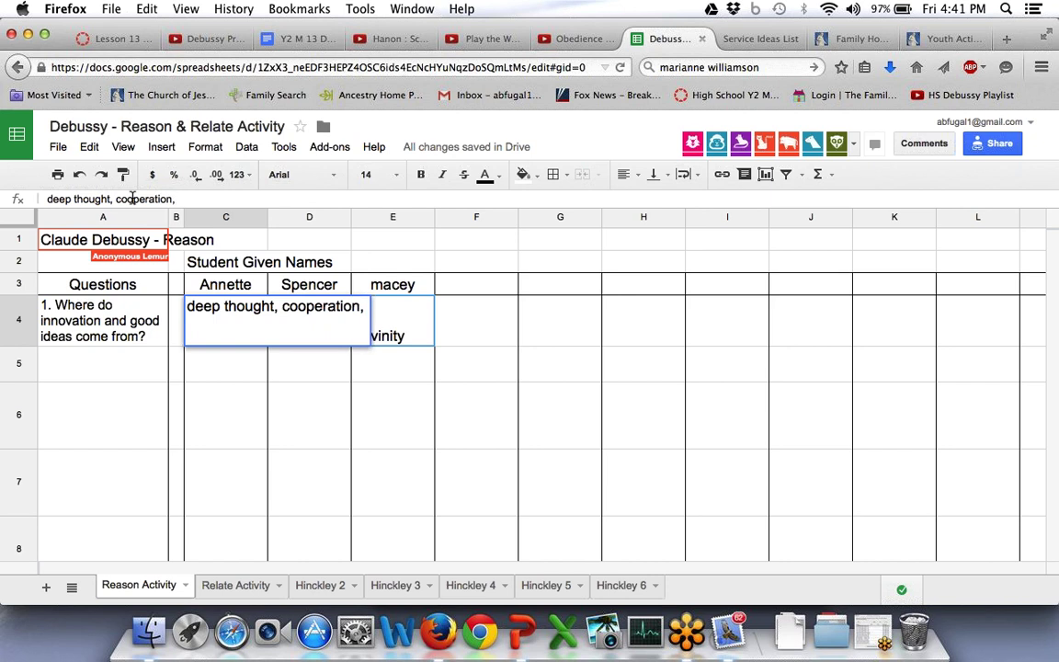
pyautogui.press('Return')
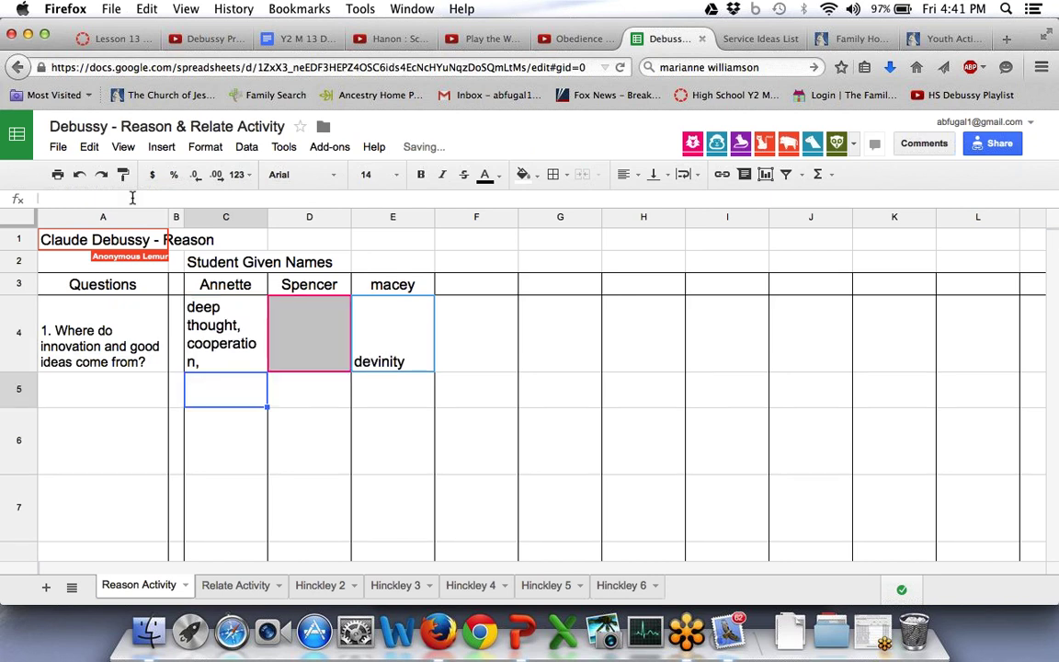
# Reduce the font size of the question 1 answer cells C4 through H4 to 10.
pyautogui.press('Up')
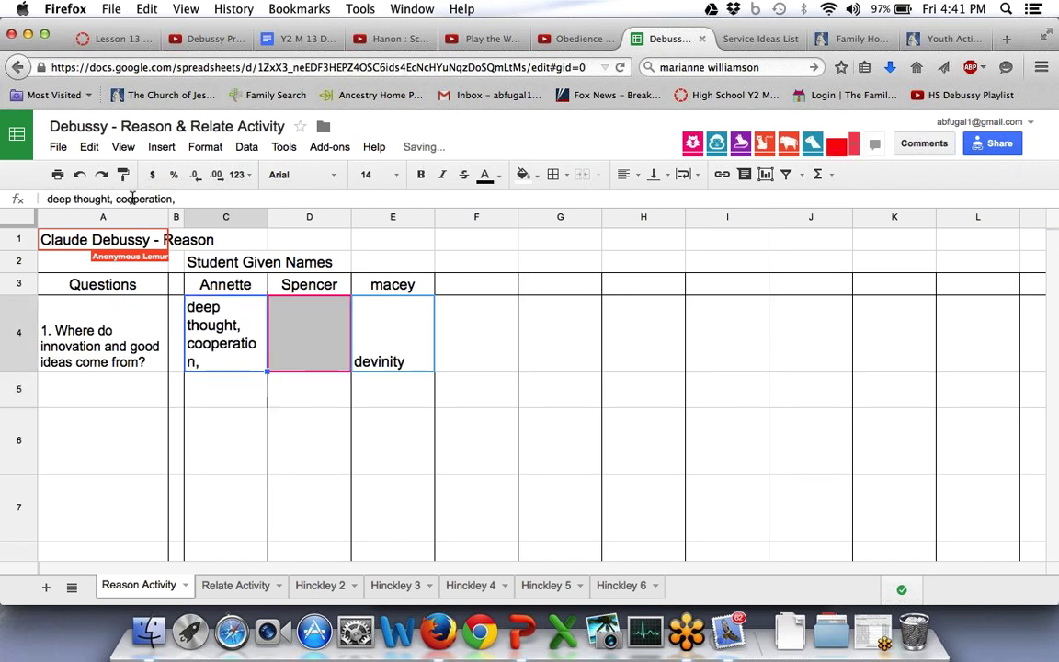
pyautogui.hotkey('shift', 'Right')
pyautogui.hotkey('shift', 'Right')
pyautogui.hotkey('shift', 'Right')
pyautogui.hotkey('shift', 'Right')
pyautogui.hotkey('shift', 'Right')
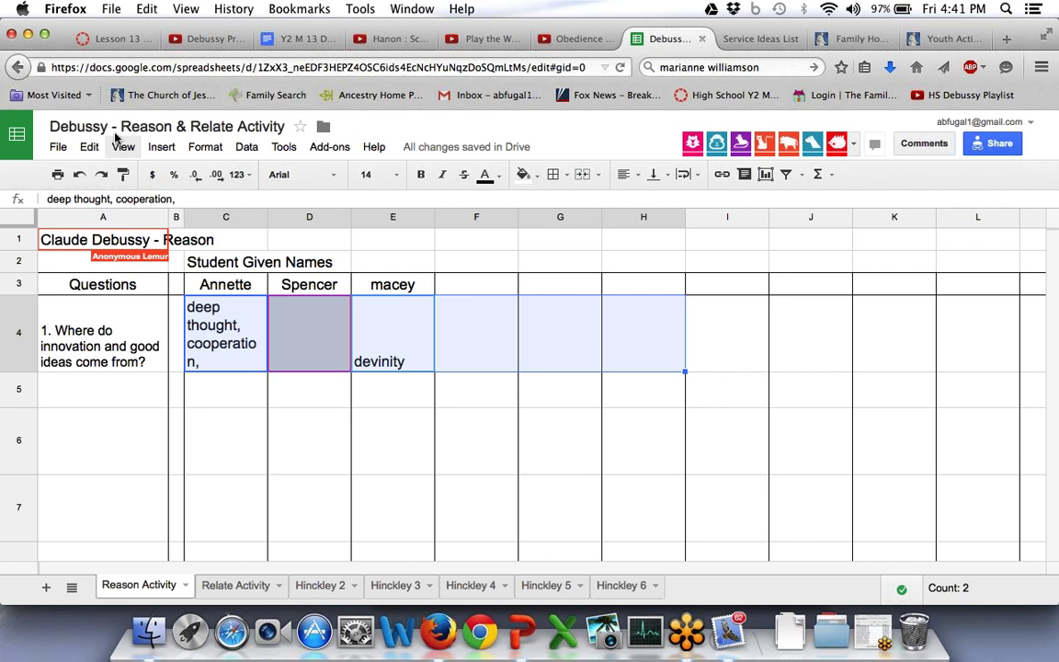
pyautogui.click(395, 174)
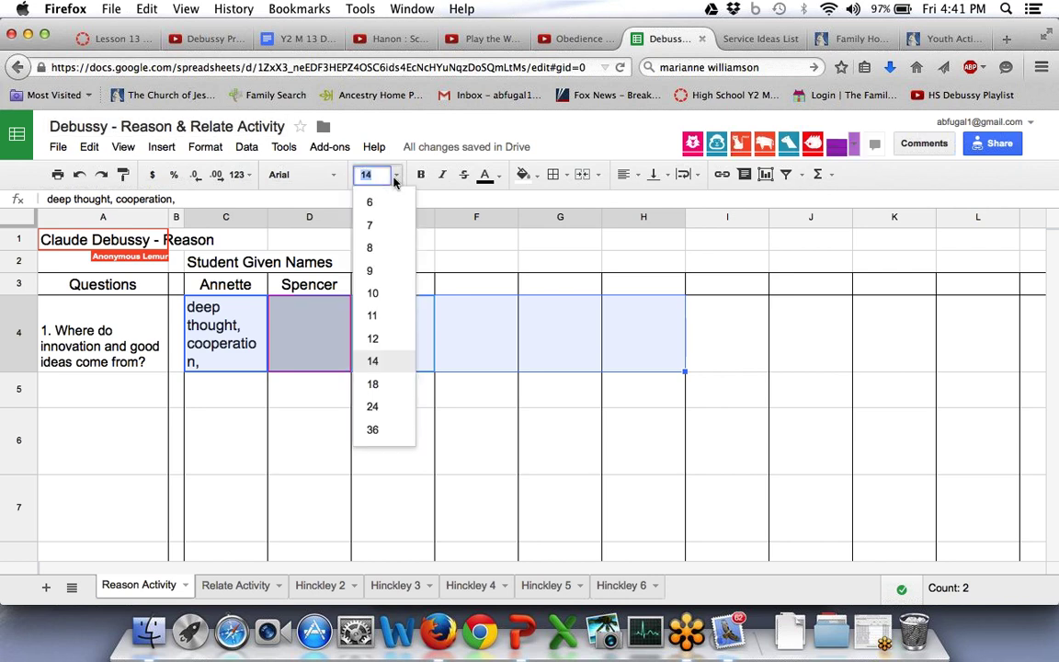
pyautogui.click(378, 293)
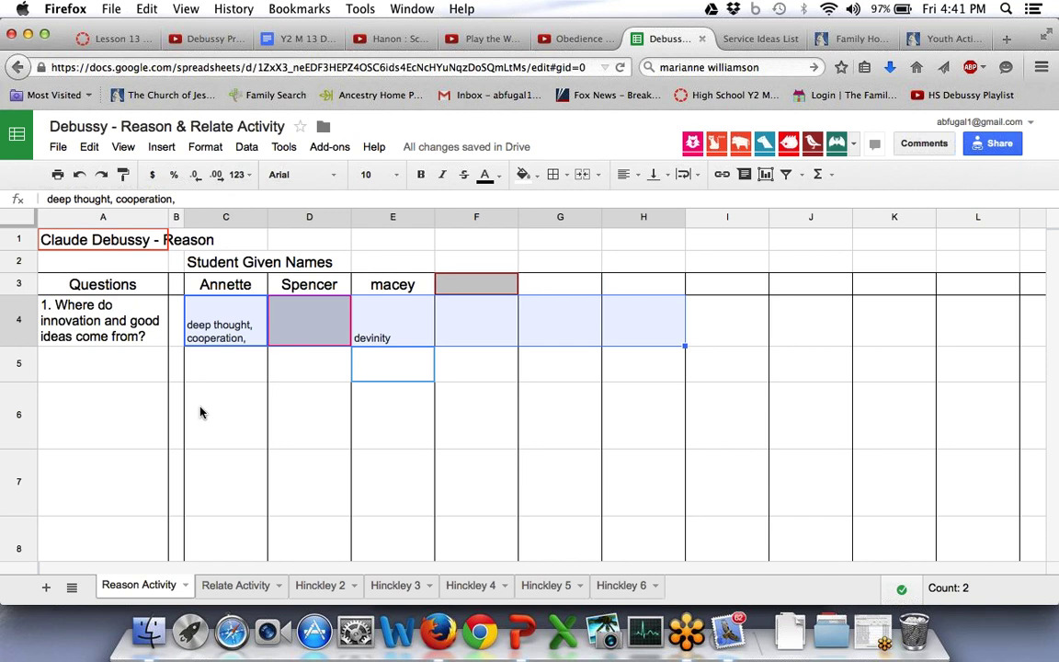
# Reveal question 2 in cell A5 by setting its text color to black, and select answer cell C5.
pyautogui.click(76, 372)
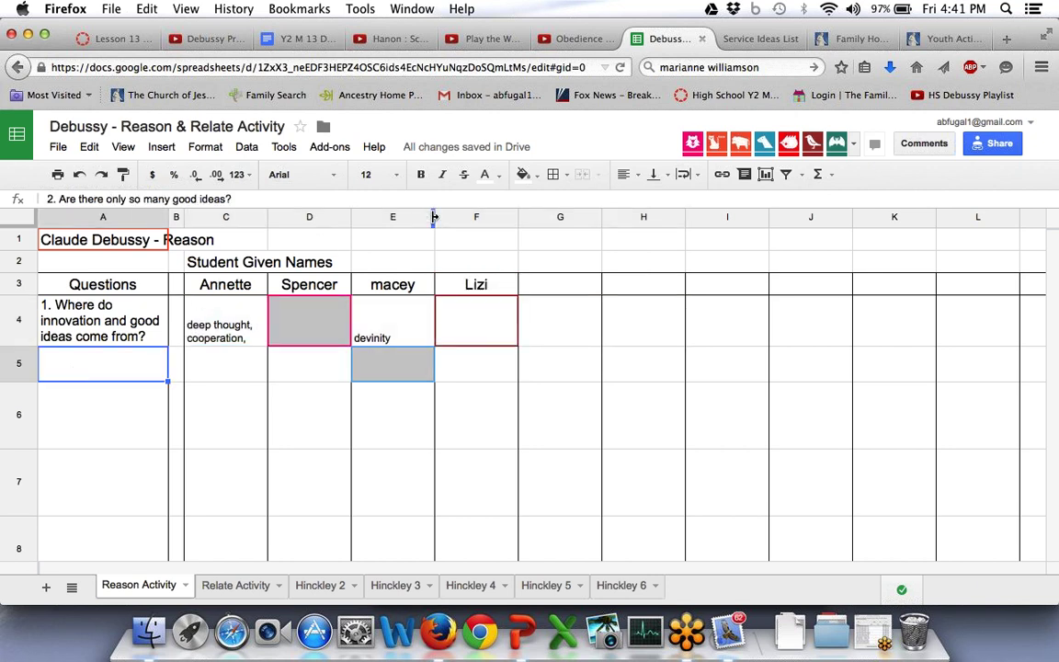
pyautogui.click(484, 174)
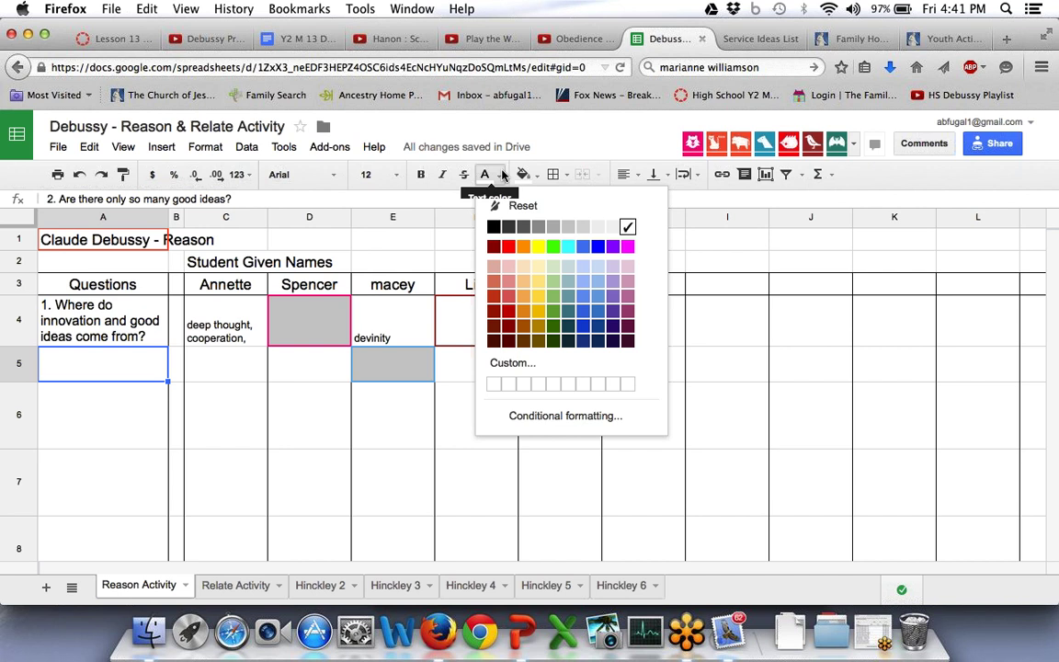
pyautogui.click(494, 227)
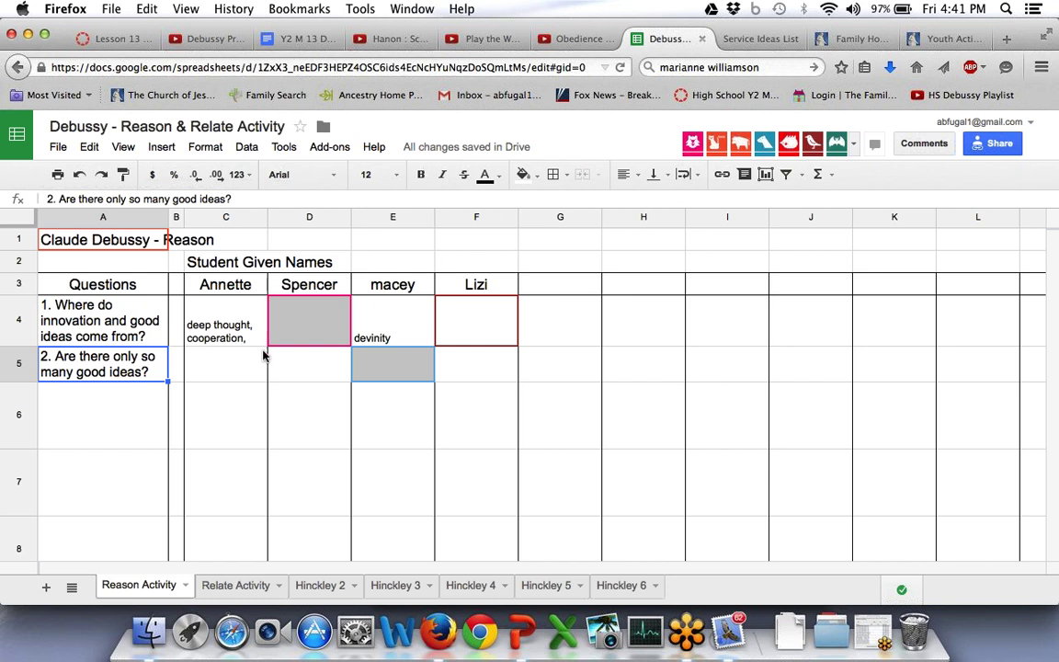
pyautogui.click(231, 366)
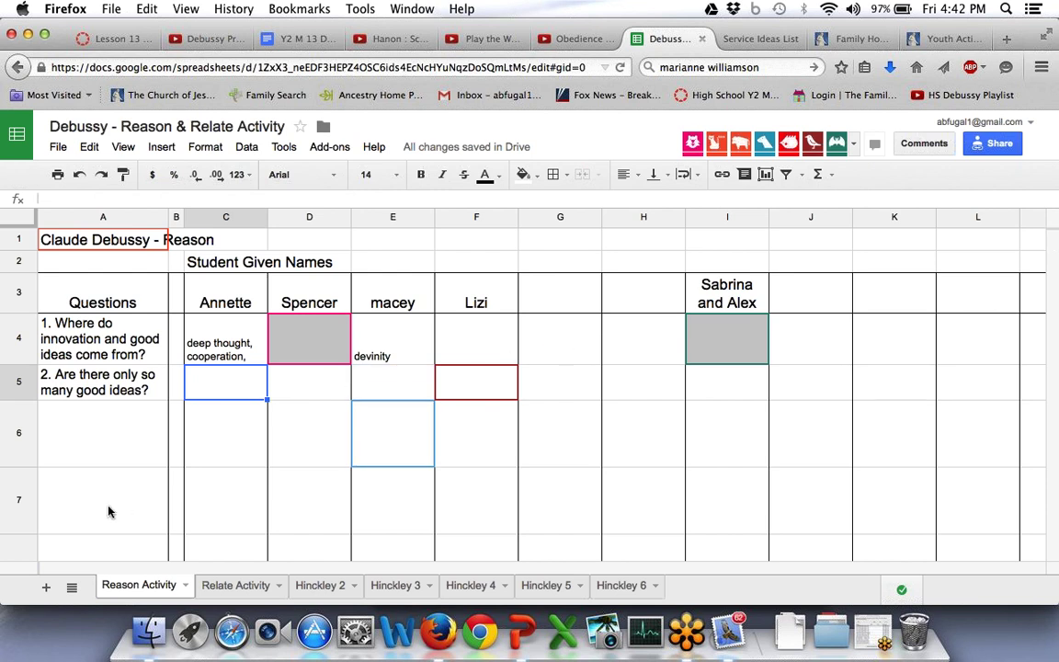
# Reveal question 3 in cell A6 by setting its text color to black.
pyautogui.click(93, 446)
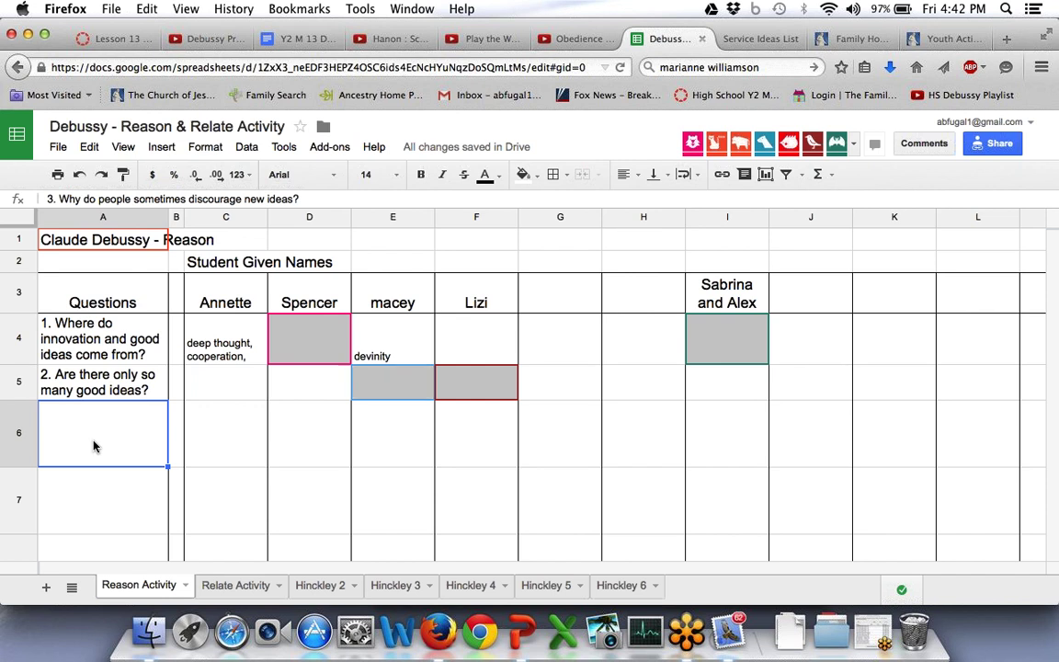
pyautogui.click(499, 176)
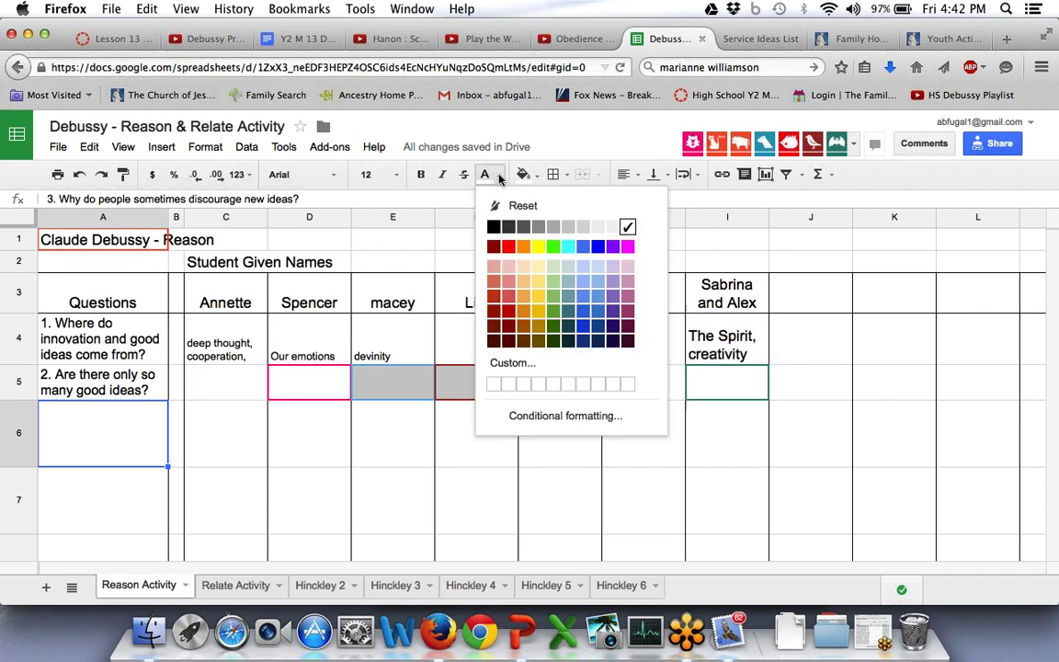
pyautogui.click(494, 226)
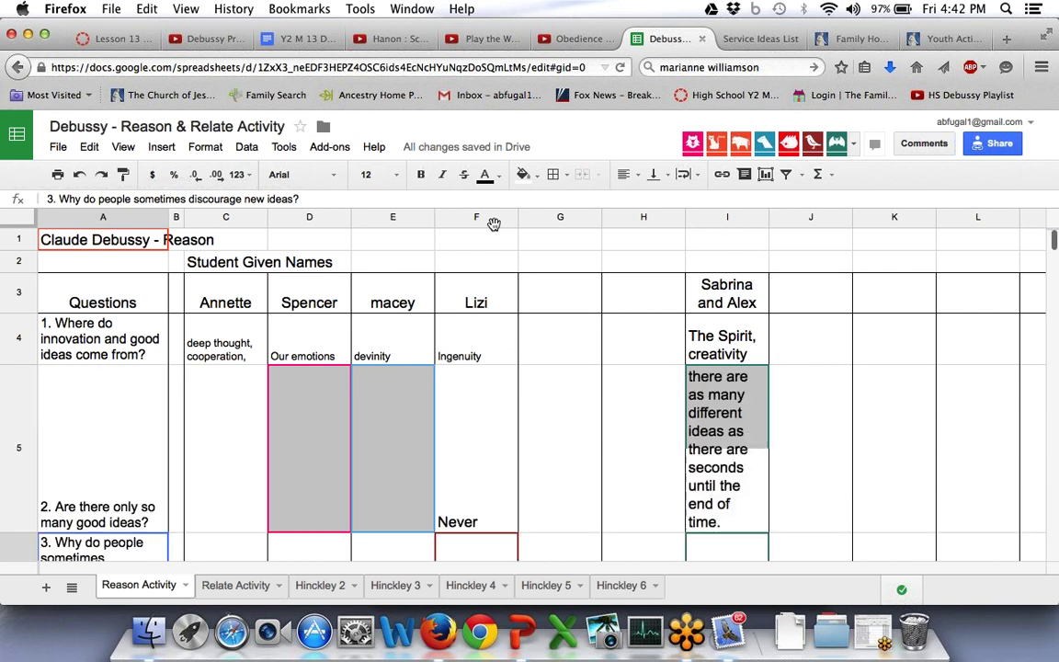
# Enter the next student's given name in header cell G3 of the Reason Activity sheet.
pyautogui.click(565, 289)
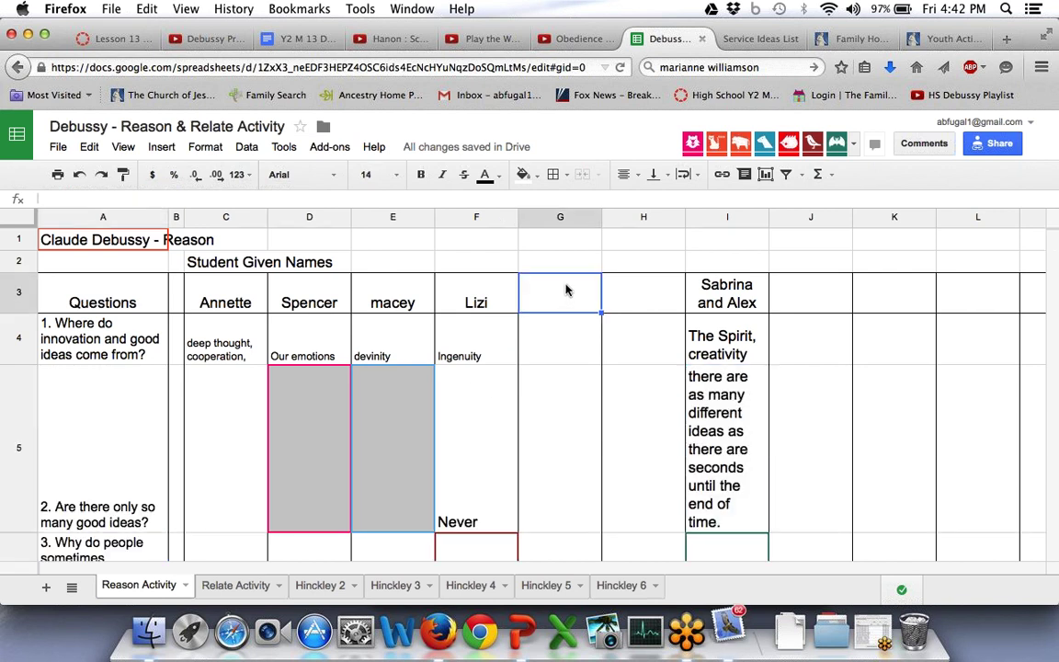
pyautogui.write('Sam')
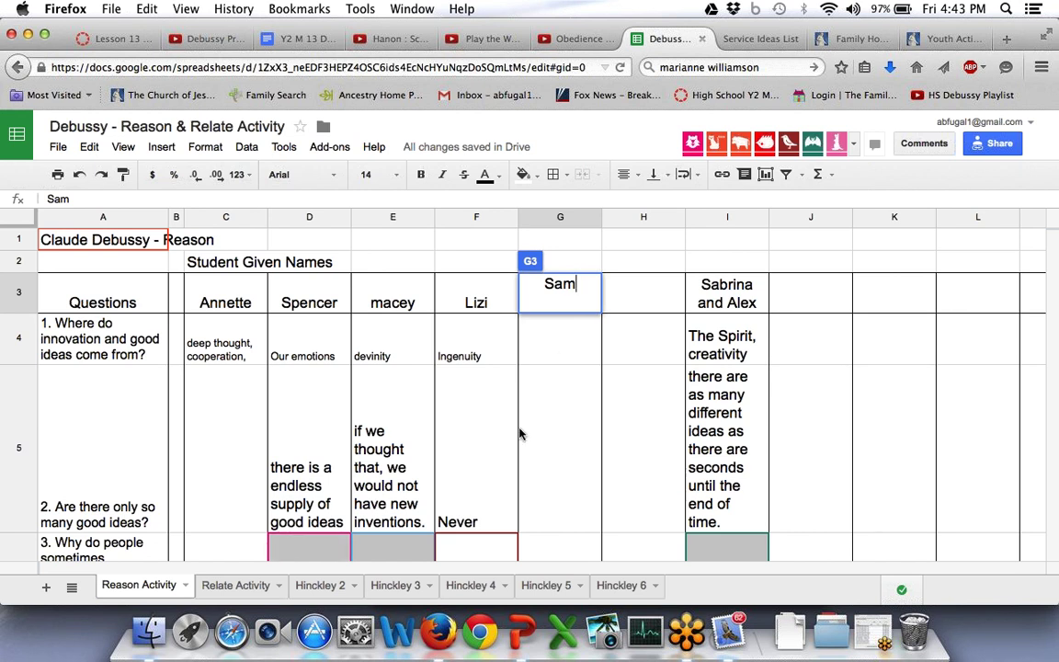
pyautogui.scroll(-10, 510, 445)
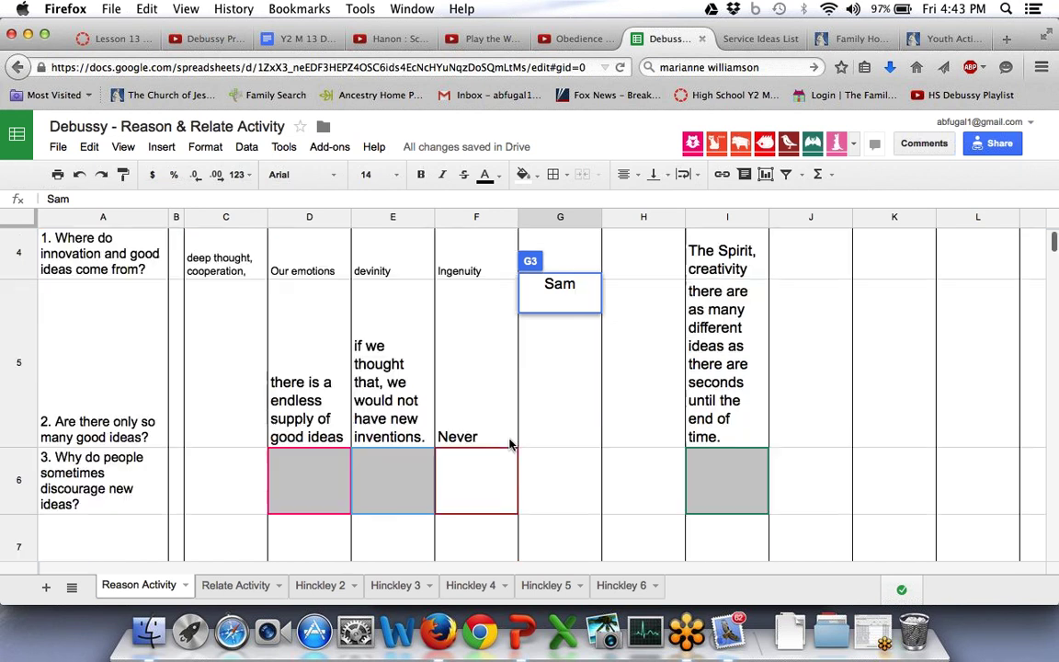
pyautogui.hscroll(2, 510, 445)
pyautogui.scroll(10, 510, 445)
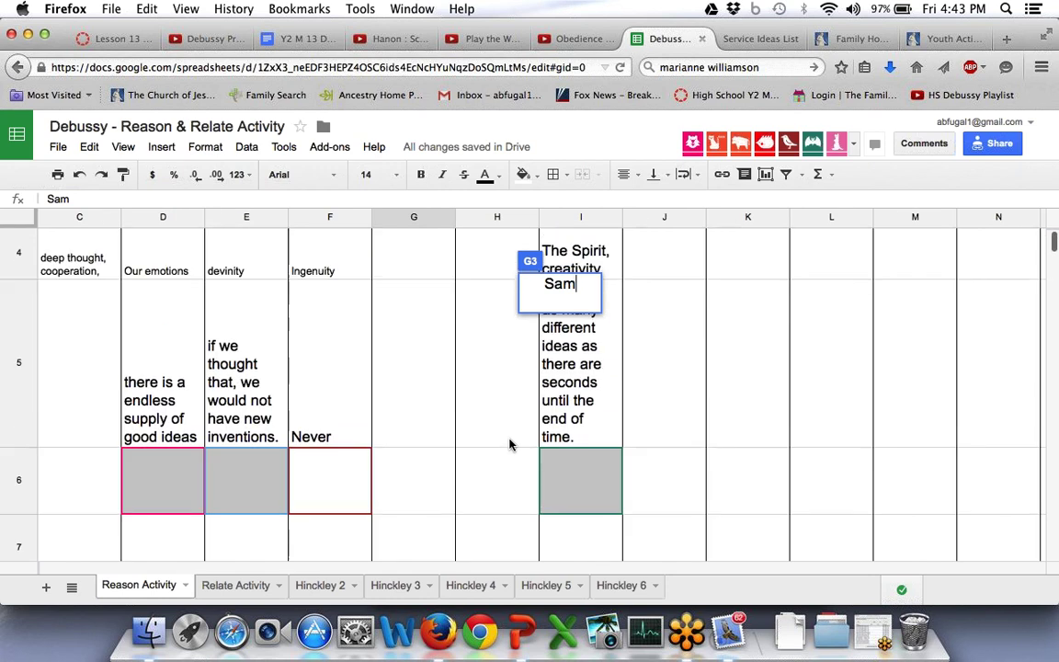
pyautogui.press('Return')
# Reveal question 4 in cell A7 by setting its text color to black.
pyautogui.press('Down')
pyautogui.press('Down')
pyautogui.press('Down')
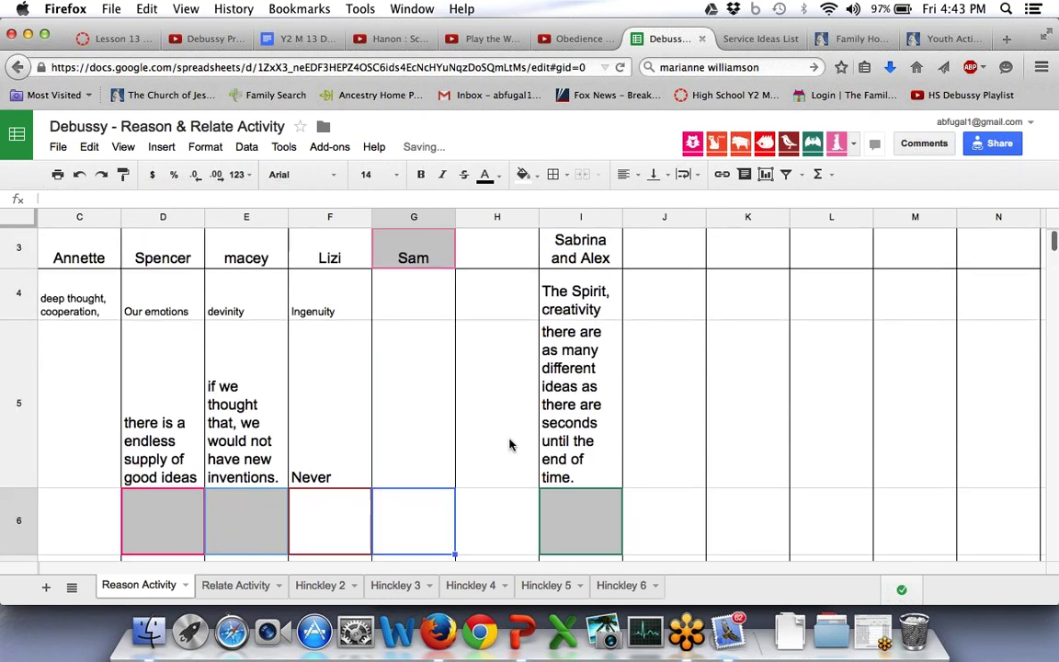
pyautogui.press('Left')
pyautogui.press('Left')
pyautogui.press('Left')
pyautogui.press('Left')
pyautogui.press('Left')
pyautogui.press('Left')
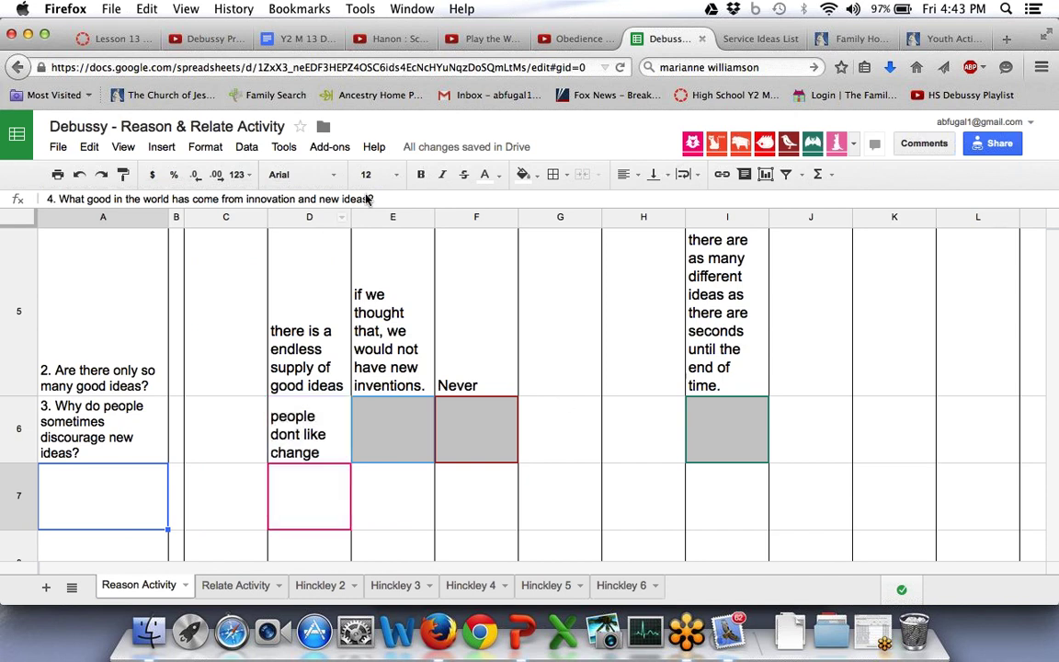
pyautogui.click(485, 174)
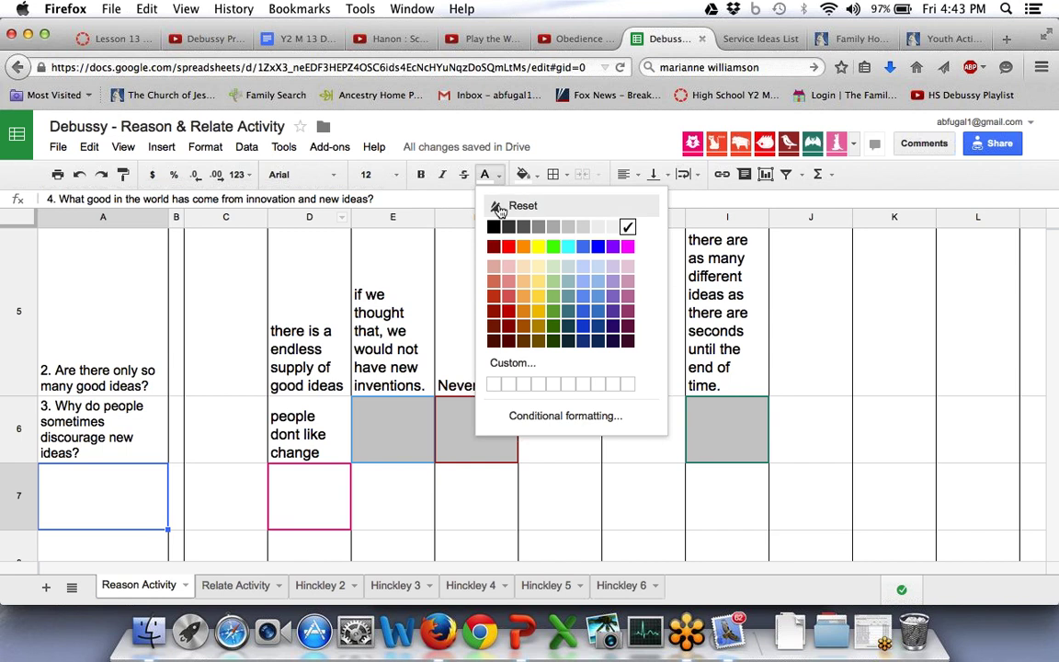
pyautogui.click(495, 226)
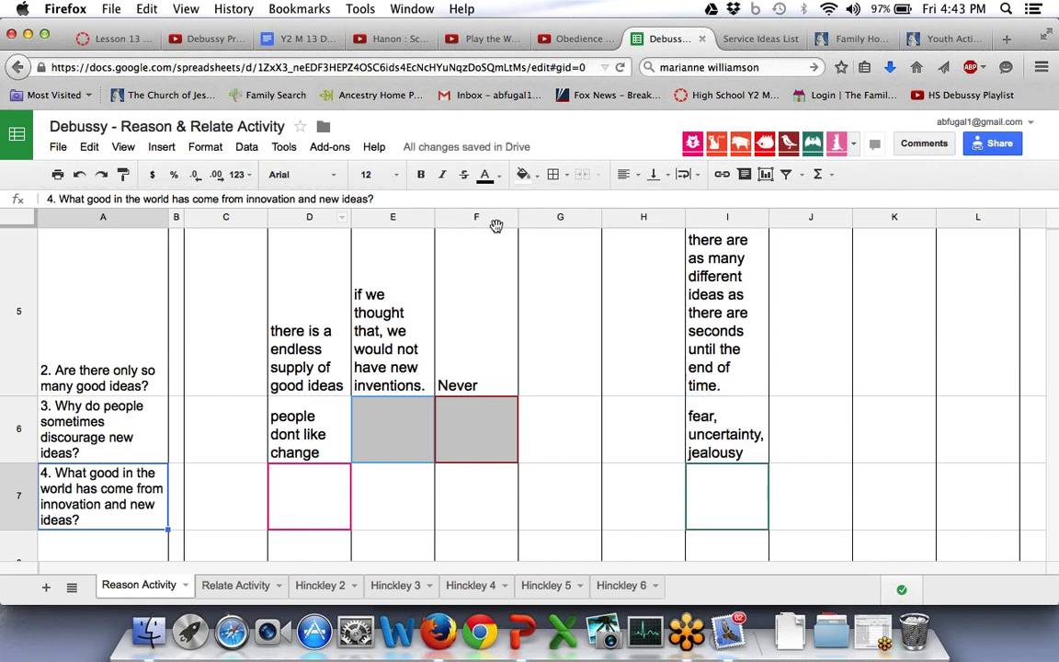
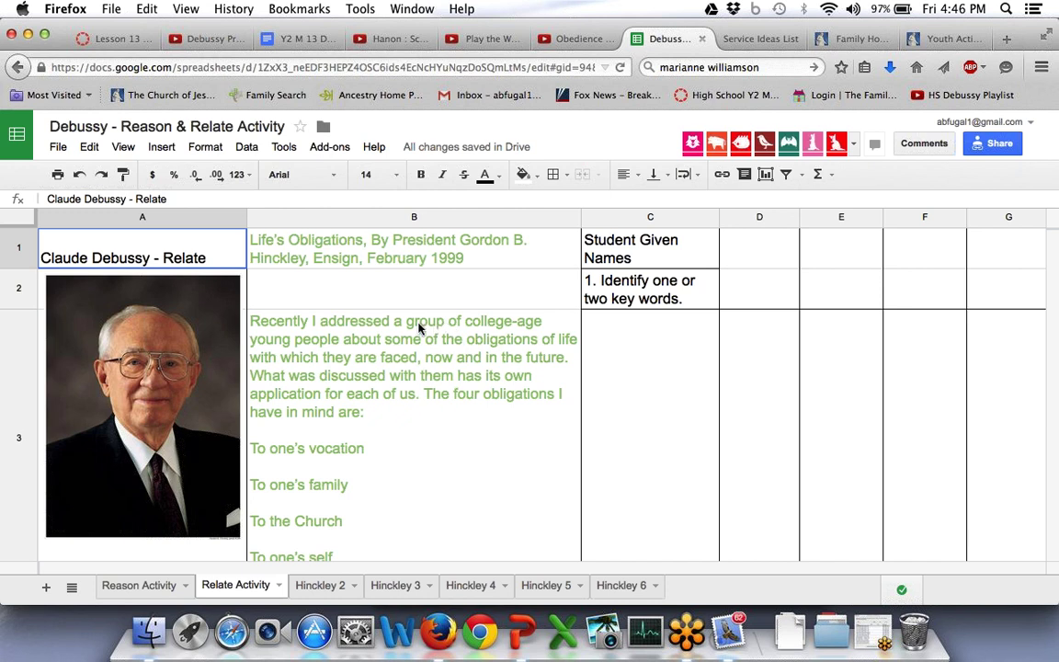
# Enter "obligations" in cell C3 of the Relate Activity sheet as the key-word answer.
pyautogui.click(615, 356)
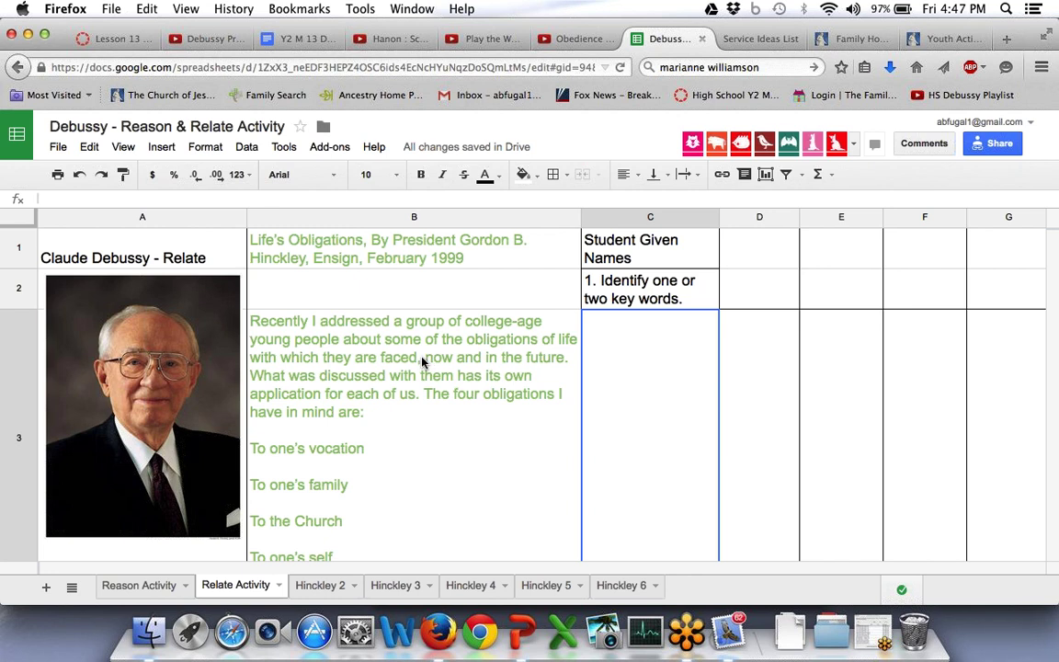
pyautogui.doubleClick(615, 336)
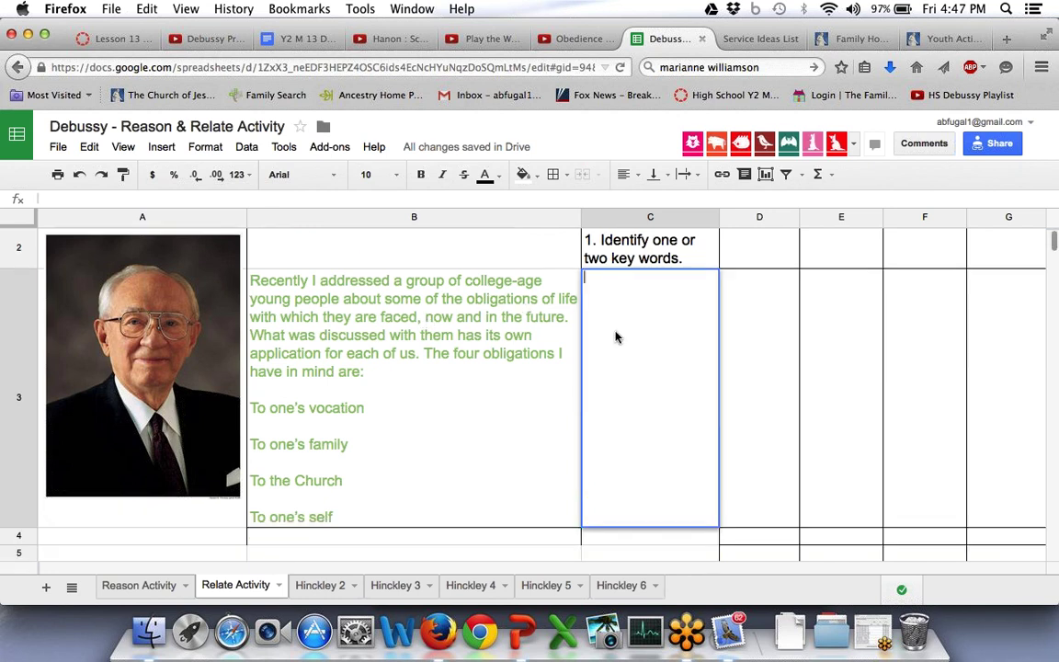
pyautogui.write('obliga')
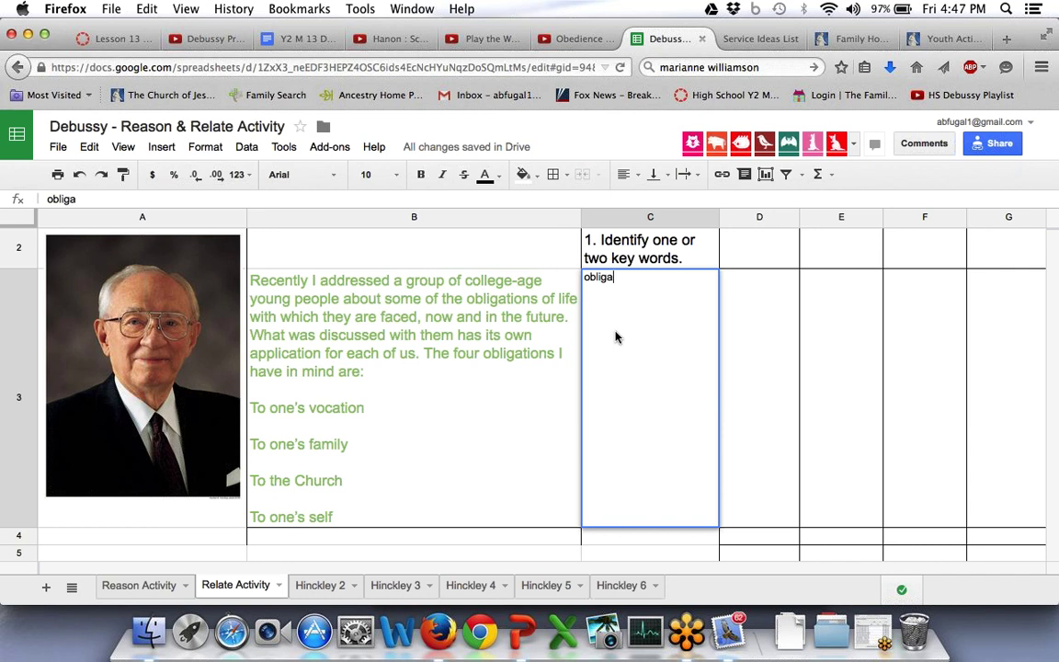
pyautogui.write('tions')
pyautogui.press('Return')
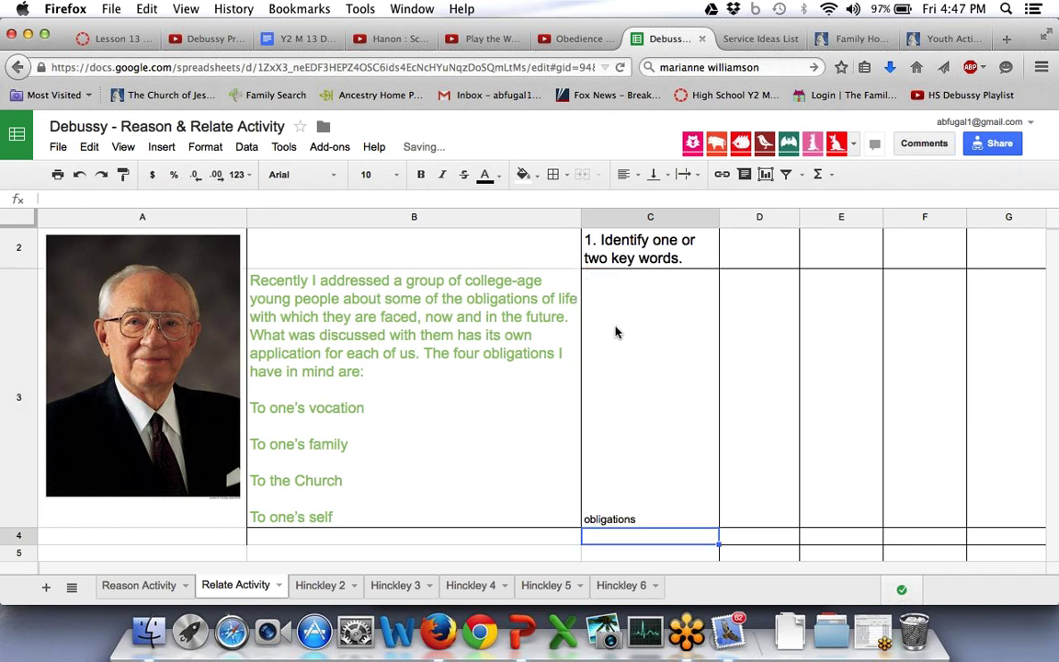
# Set the vertical alignment of cells C4 and C3 to top.
pyautogui.click(655, 174)
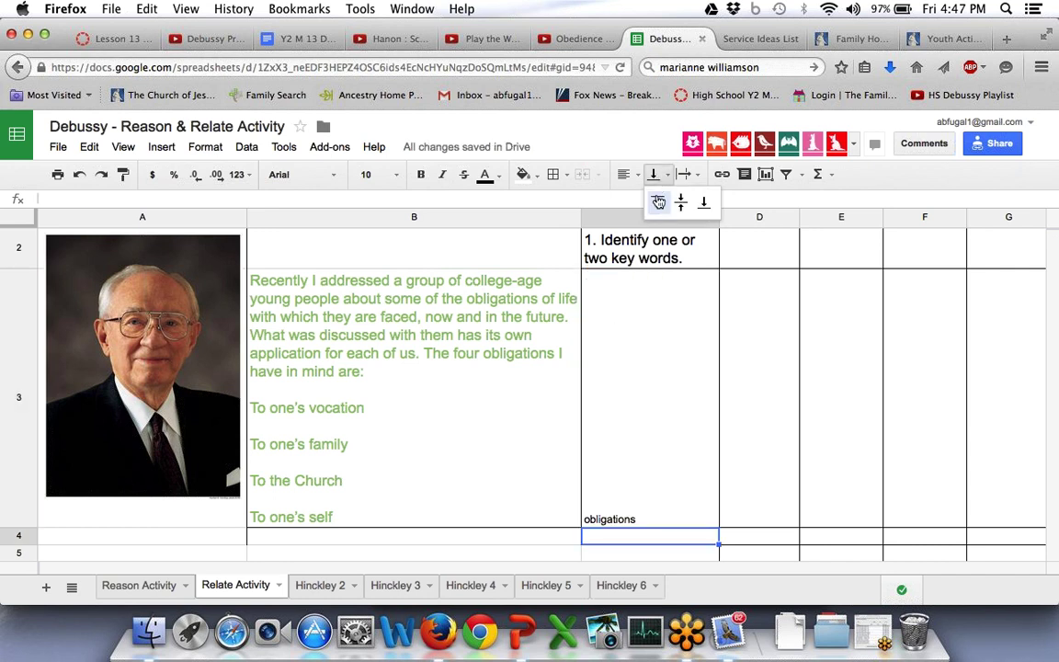
pyautogui.click(657, 197)
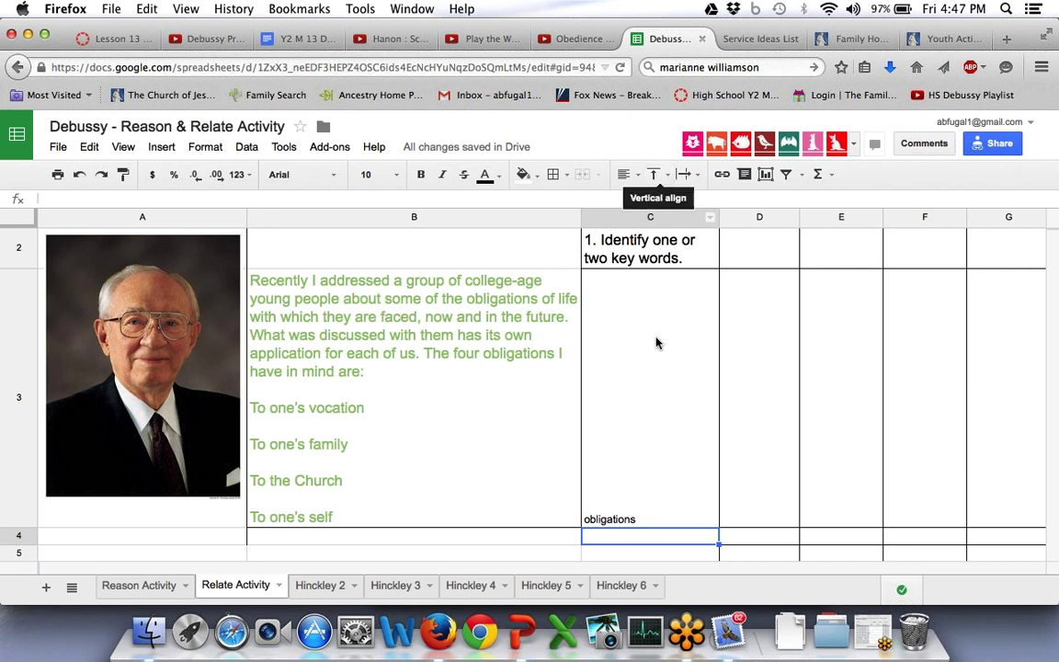
pyautogui.click(641, 406)
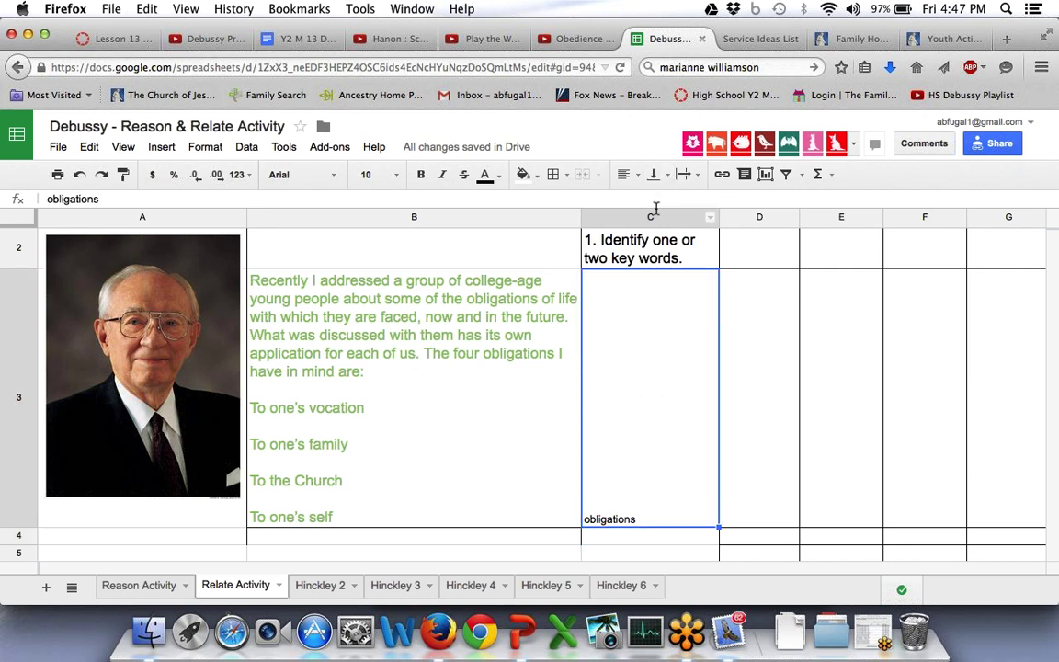
pyautogui.click(654, 174)
pyautogui.click(657, 201)
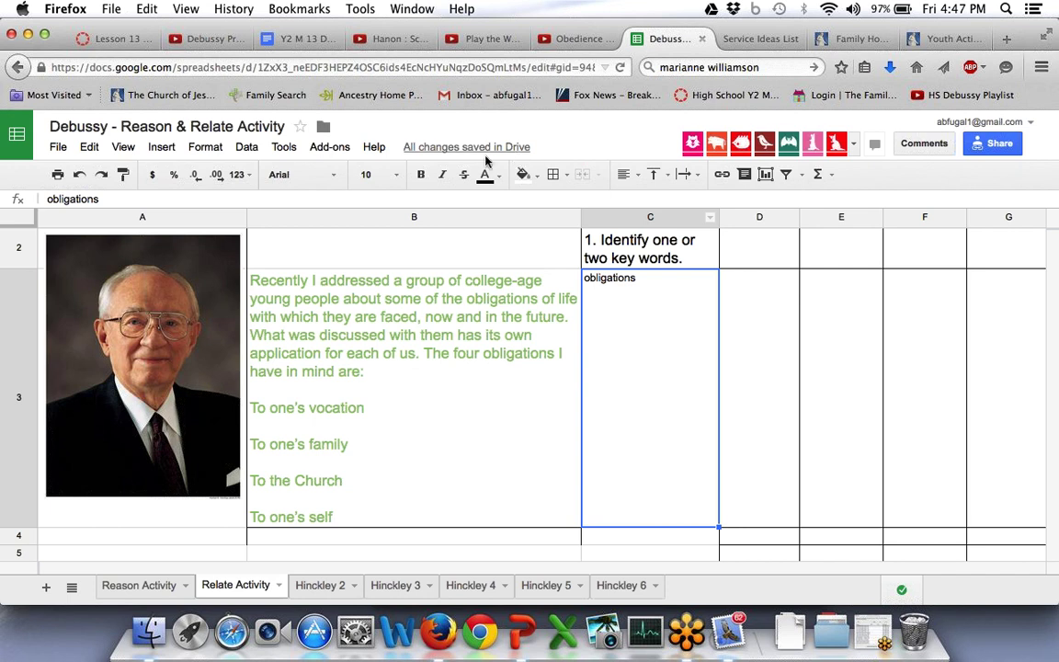
# Extend the answer in cell C3 to "obligations, Application]" and enter a comma in cell C4.
pyautogui.click(466, 203)
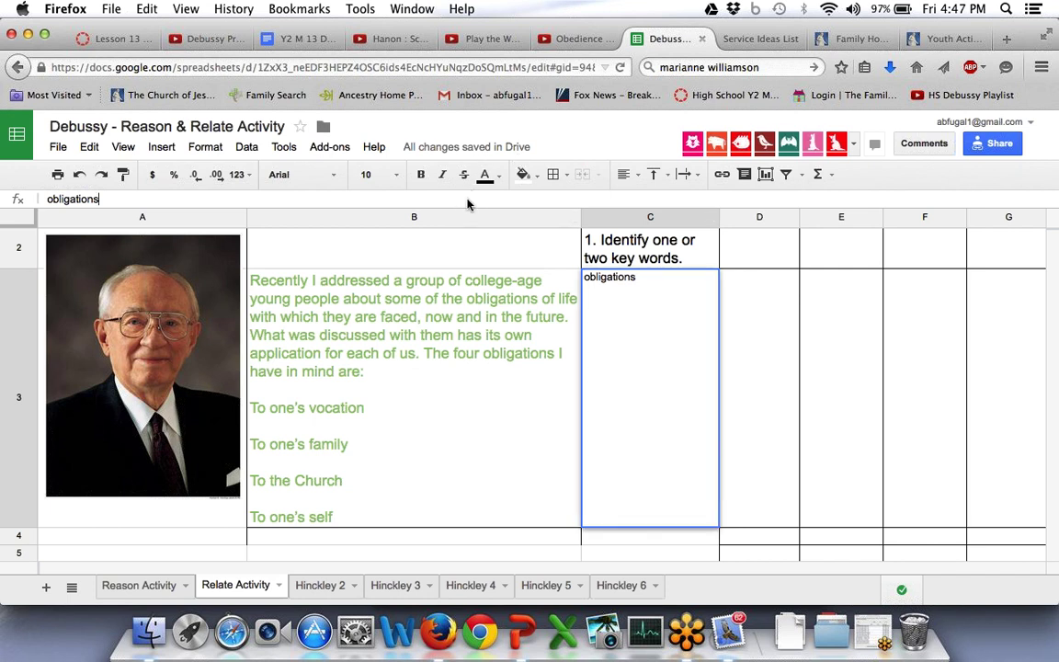
pyautogui.write(', Application]')
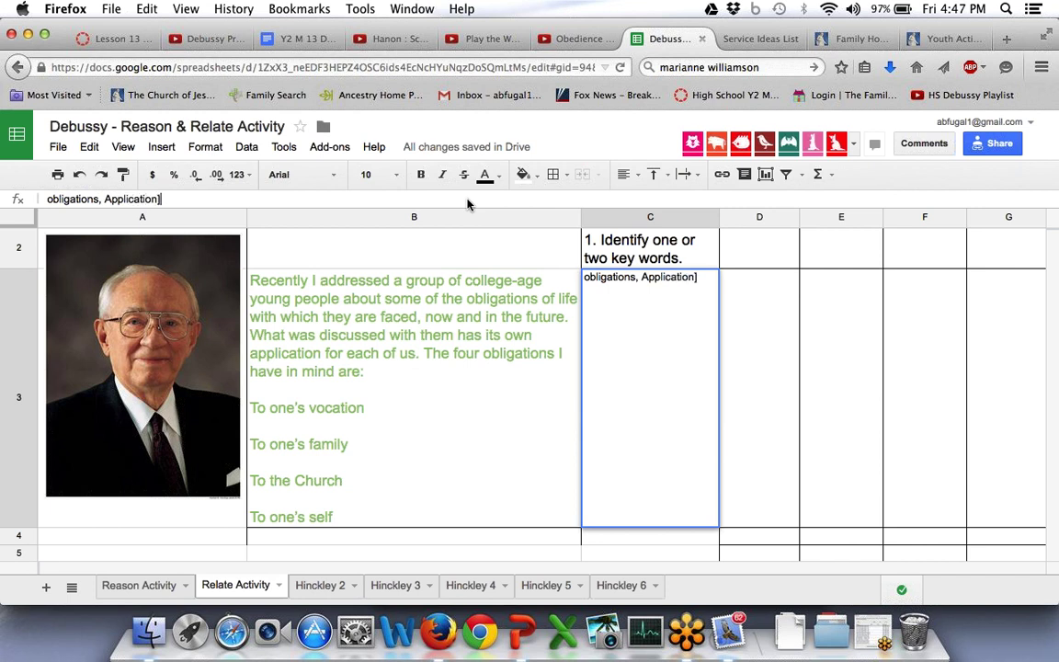
pyautogui.press('Return')
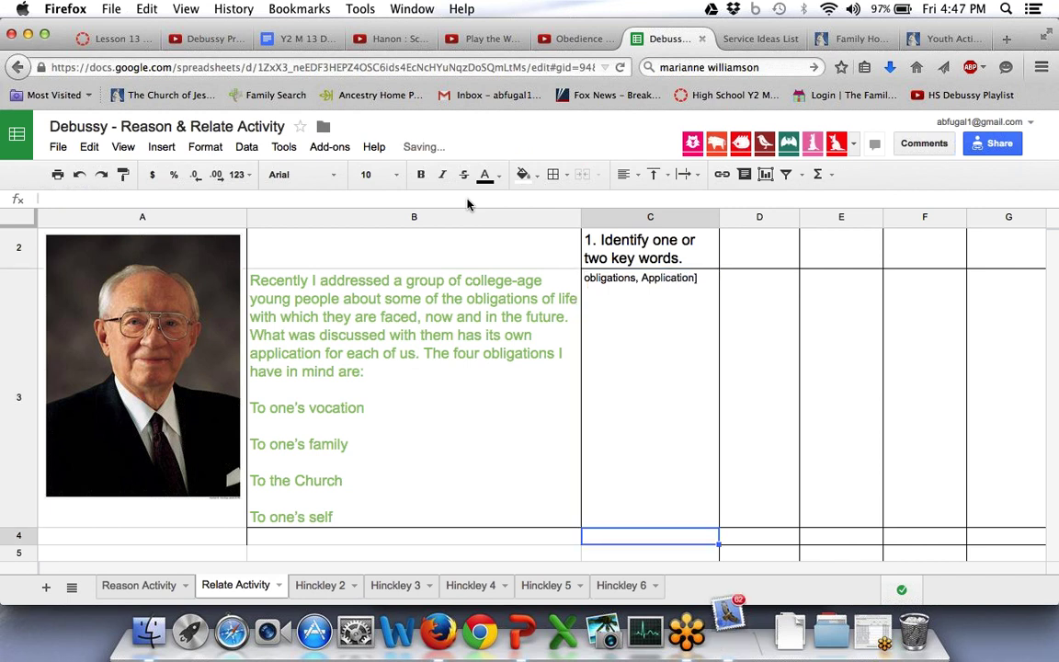
pyautogui.write(',')
# Remove the stray bracket in cell C3 and extend the answer to "obligations, Application, discussion".
pyautogui.click(699, 283)
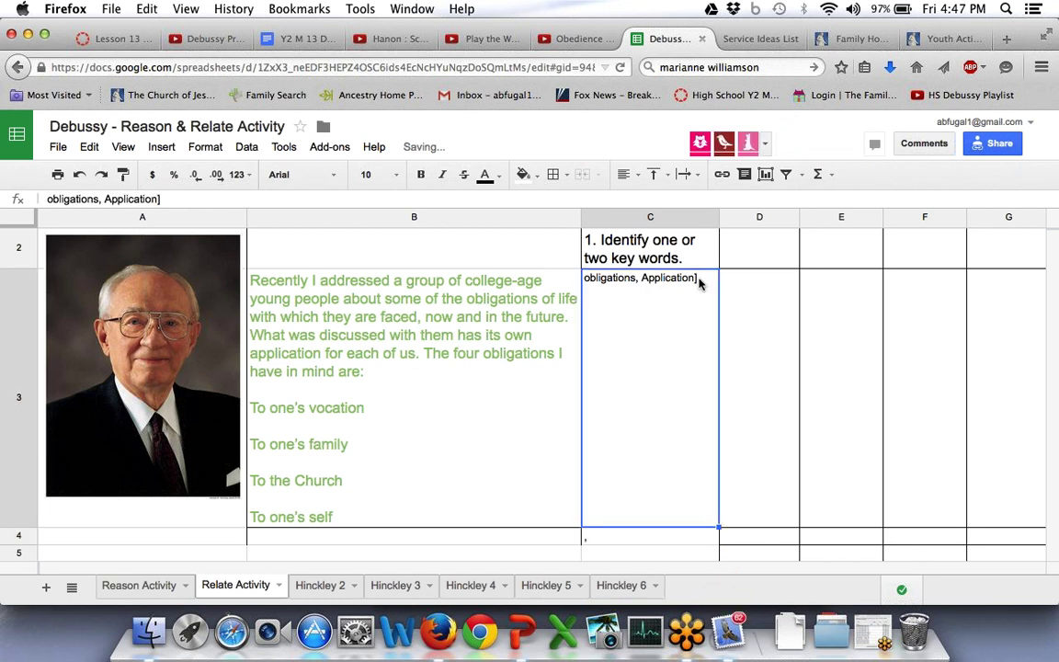
pyautogui.doubleClick(699, 279)
pyautogui.press('BackSpace')
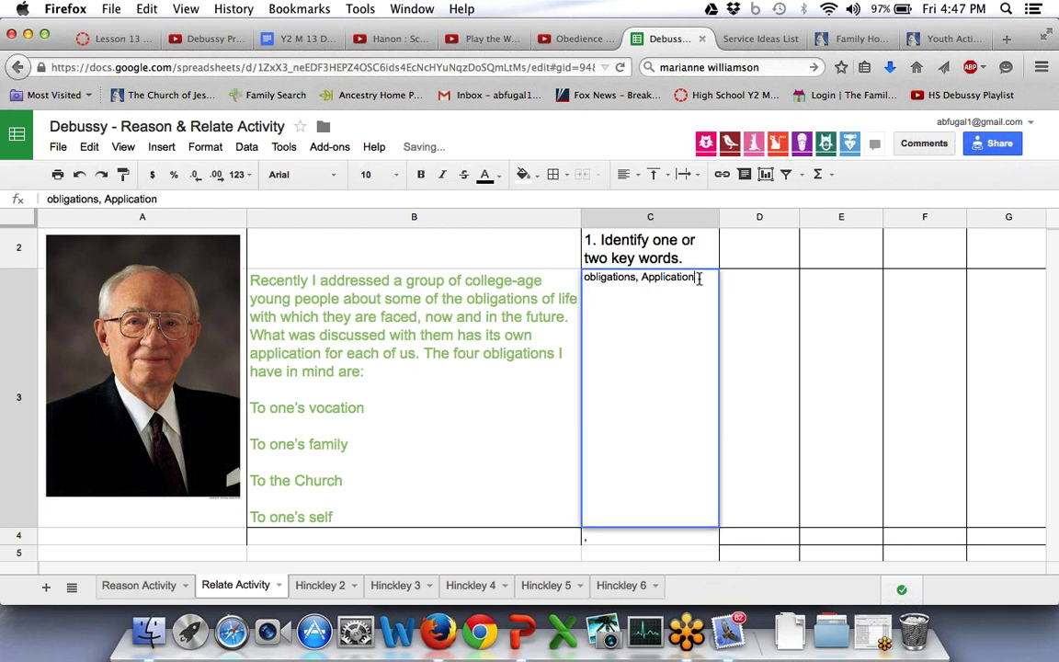
pyautogui.write(', discussion')
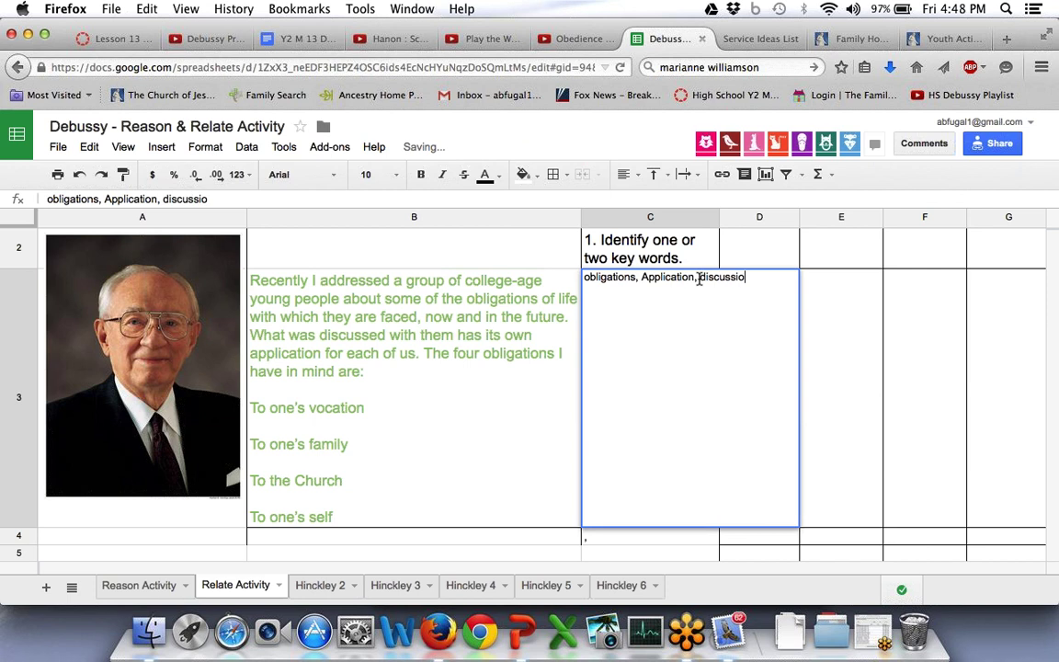
pyautogui.press('Return')
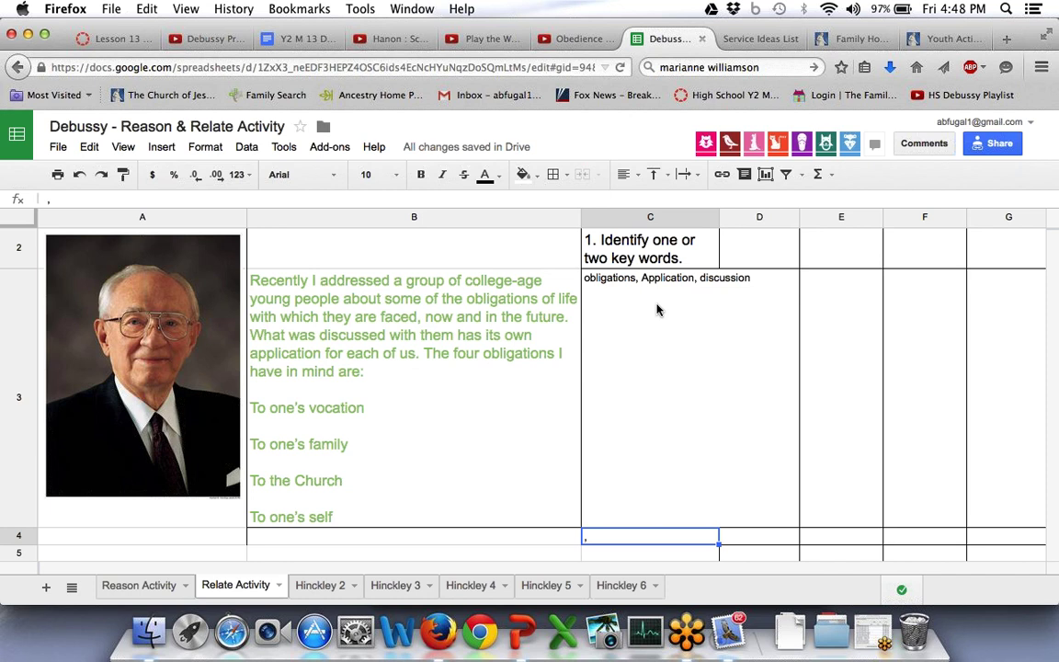
# Turn on text wrapping for cells C4 and C3.
pyautogui.click(687, 175)
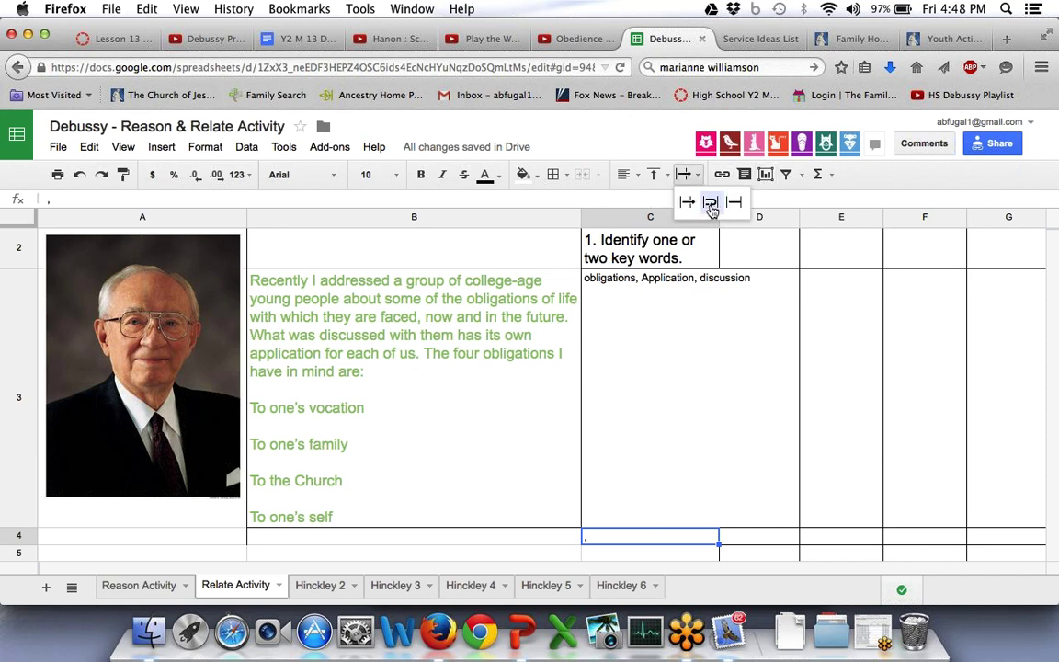
pyautogui.click(711, 203)
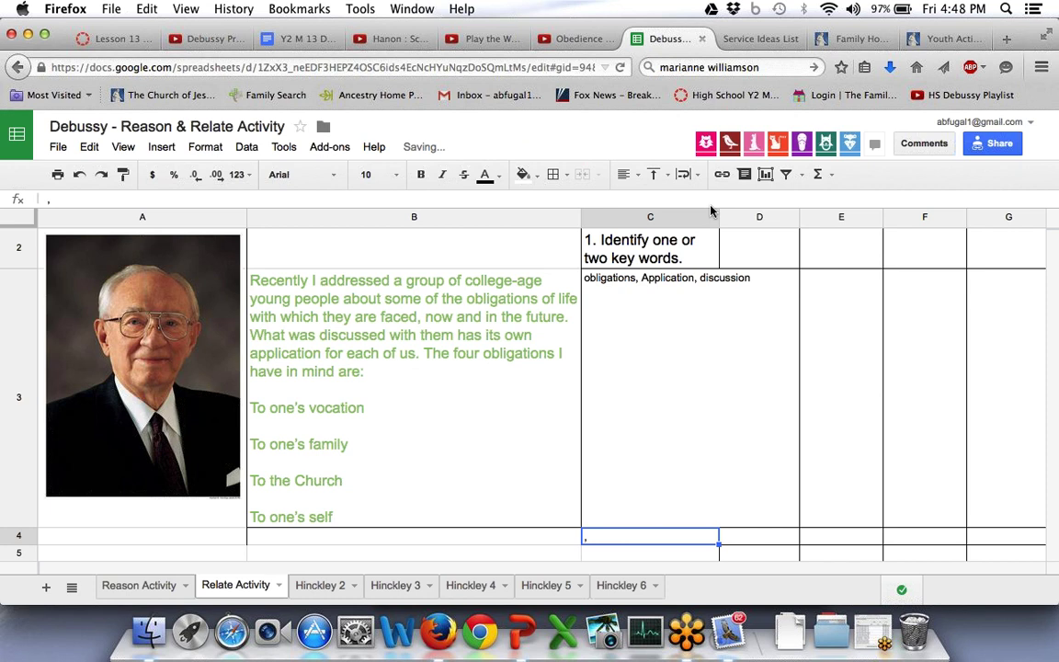
pyautogui.click(609, 338)
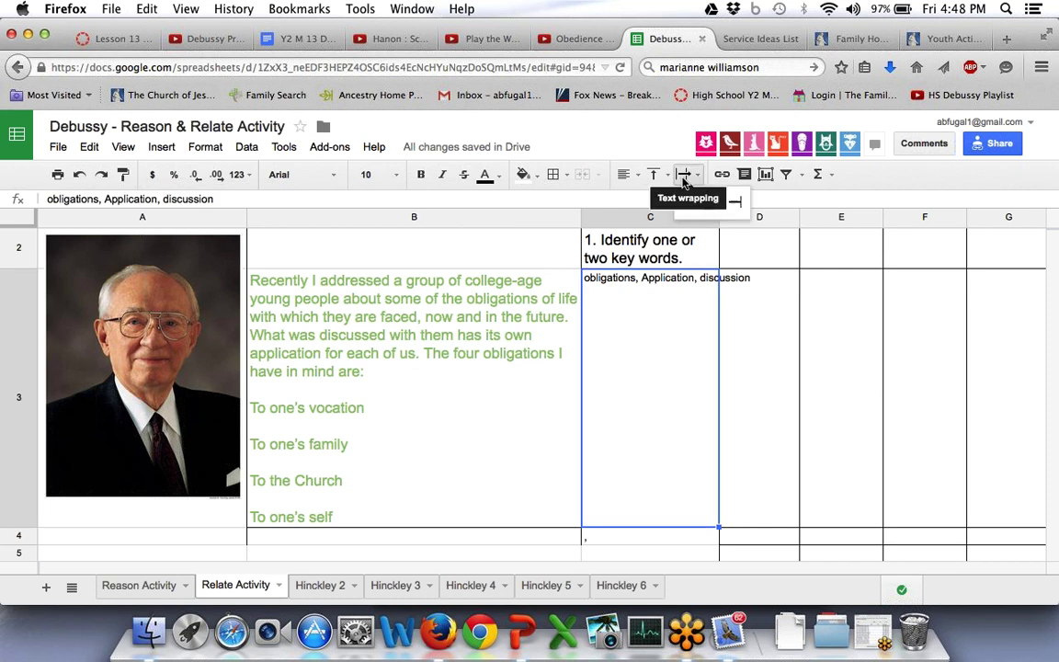
pyautogui.click(708, 203)
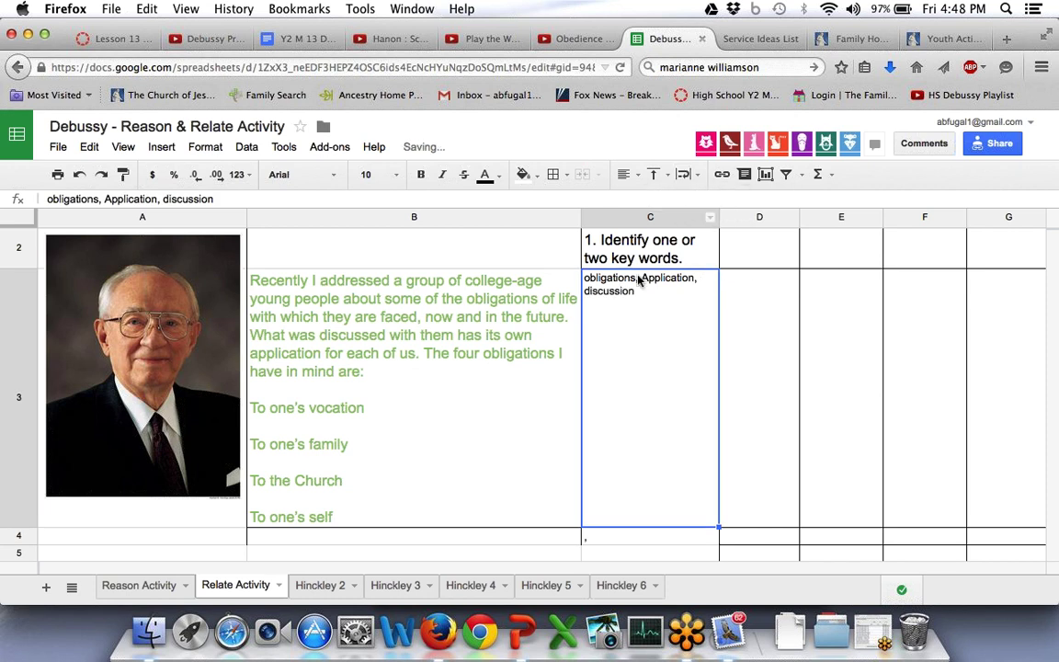
# Look through the Hinckley 2, Reason Activity and Relate Activity sheets, ending on Hinckley 2.
pyautogui.click(338, 589)
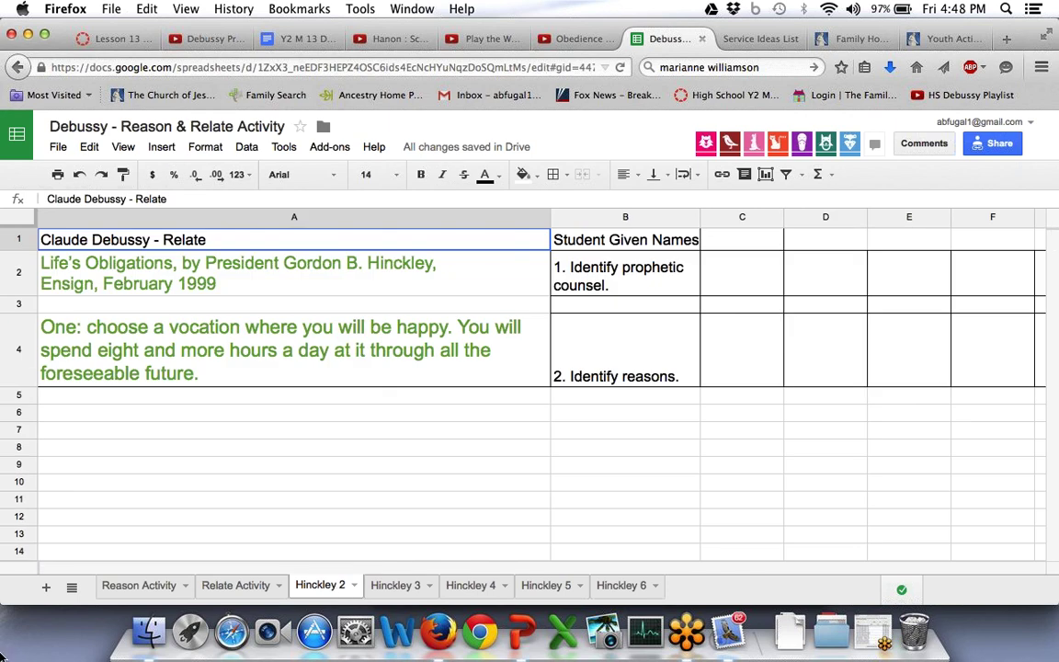
pyautogui.click(124, 588)
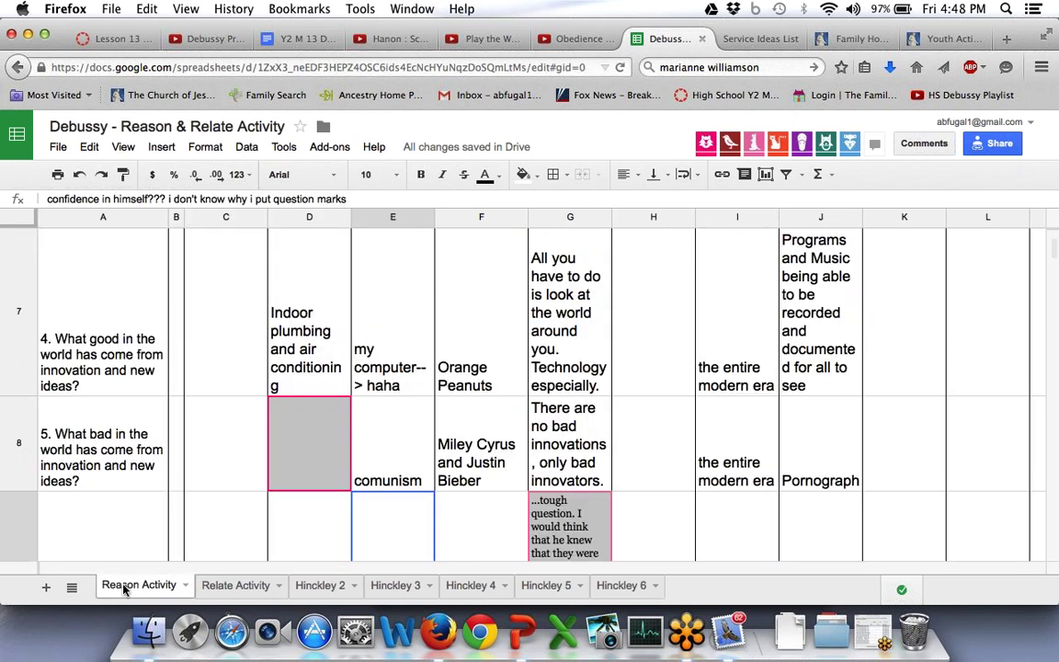
pyautogui.click(228, 588)
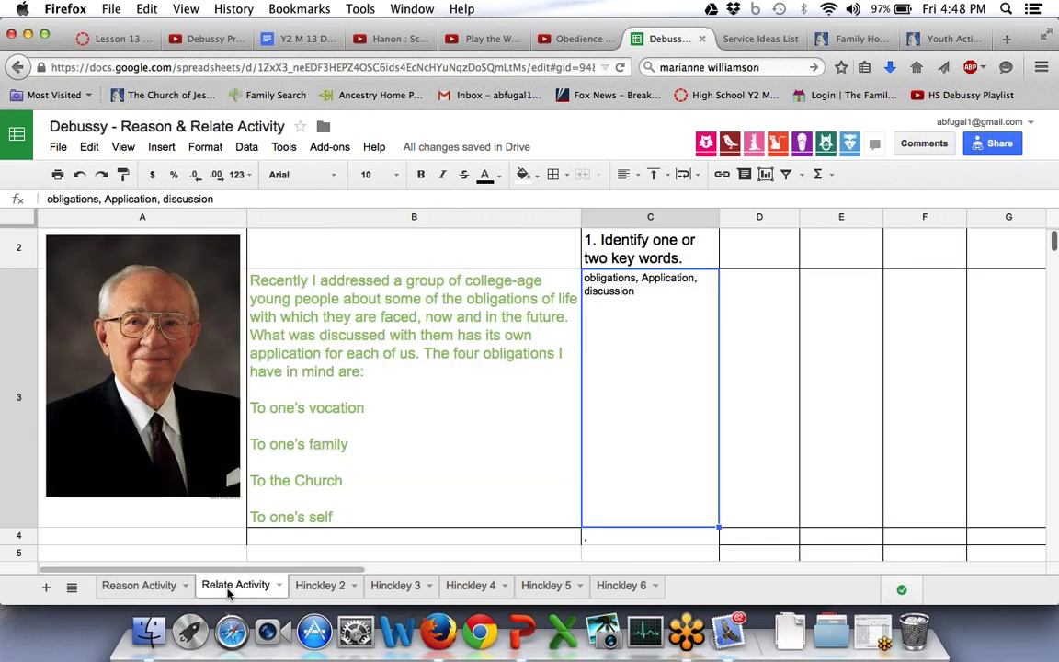
pyautogui.click(320, 588)
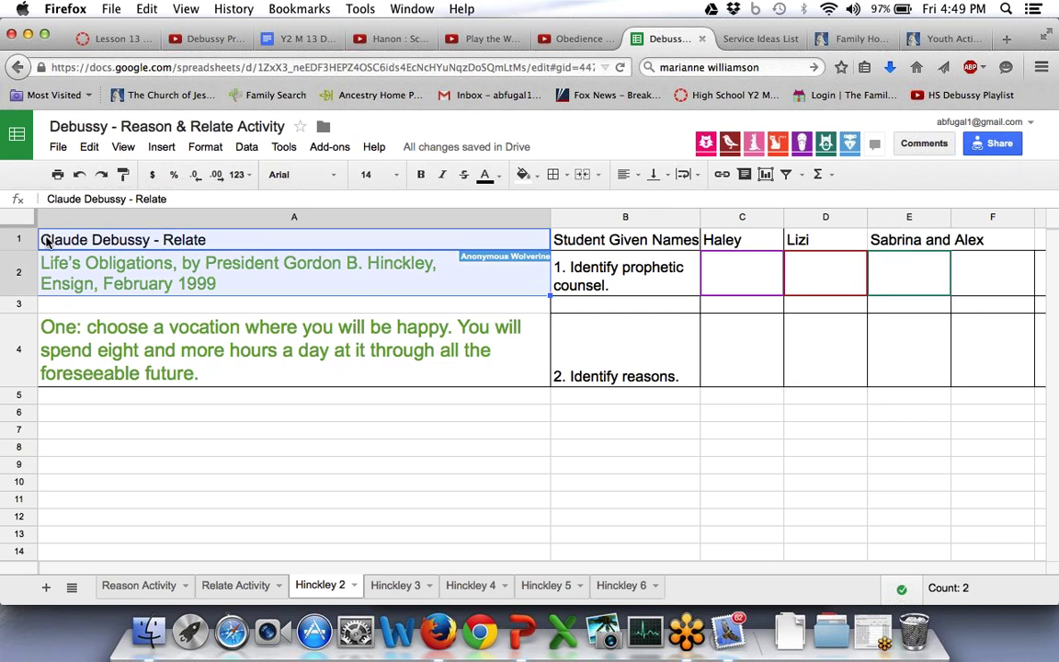
# Set the font size of cells A1:E4 on the Hinckley 2 sheet to 11 and narrow column A.
pyautogui.hotkey('shift', 'Down')
pyautogui.hotkey('shift', 'Down')
pyautogui.hotkey('shift', 'Right')
pyautogui.hotkey('shift', 'Right')
pyautogui.hotkey('shift', 'Right')
pyautogui.hotkey('shift', 'Right')
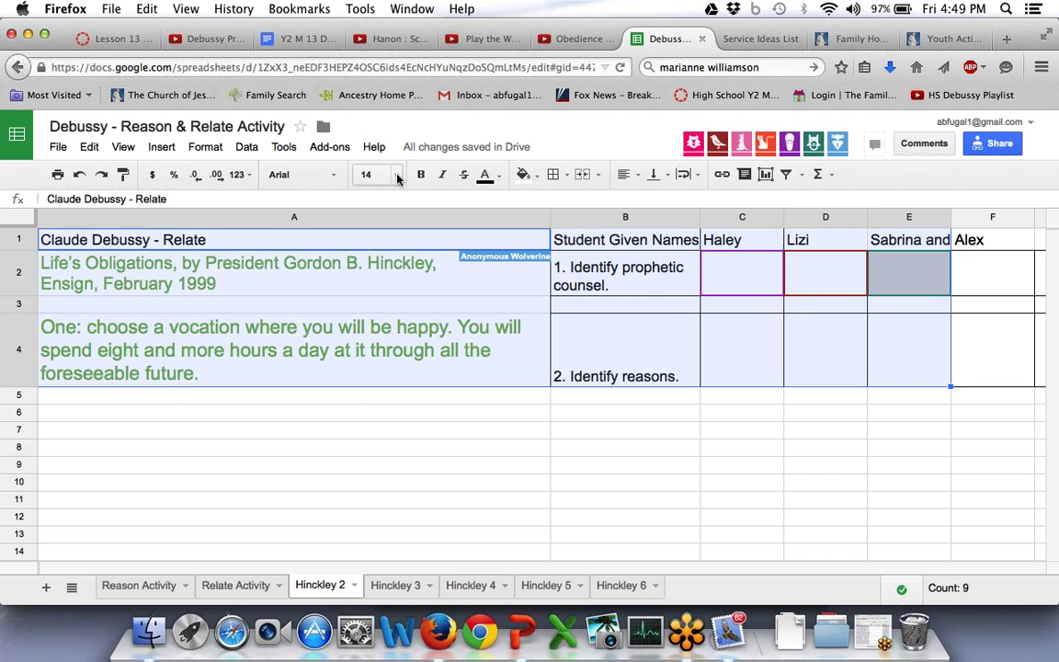
pyautogui.click(366, 174)
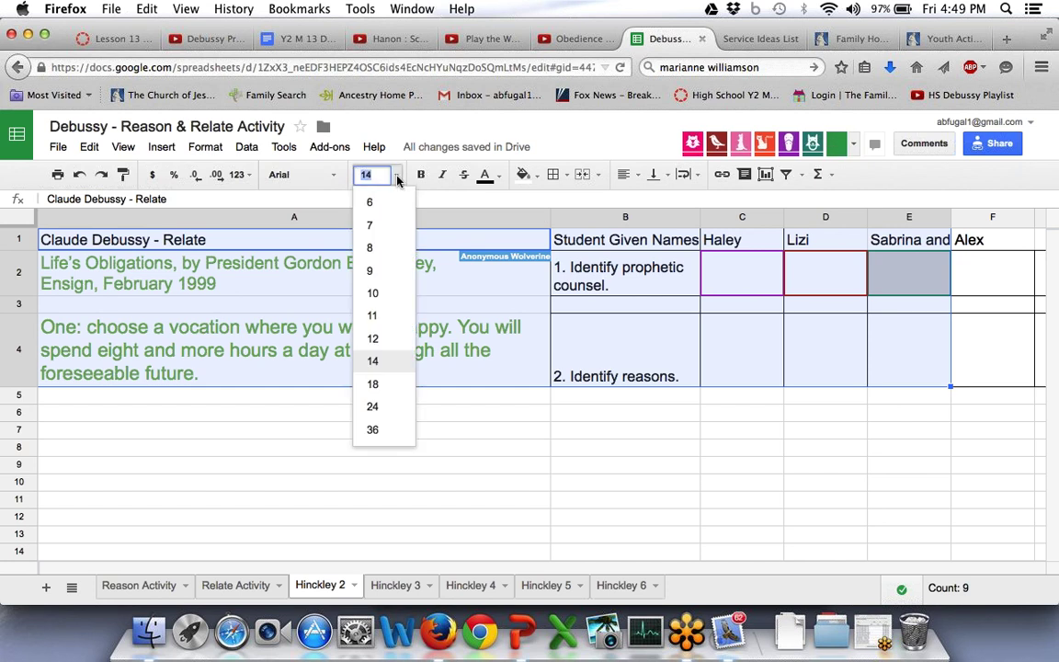
pyautogui.click(374, 315)
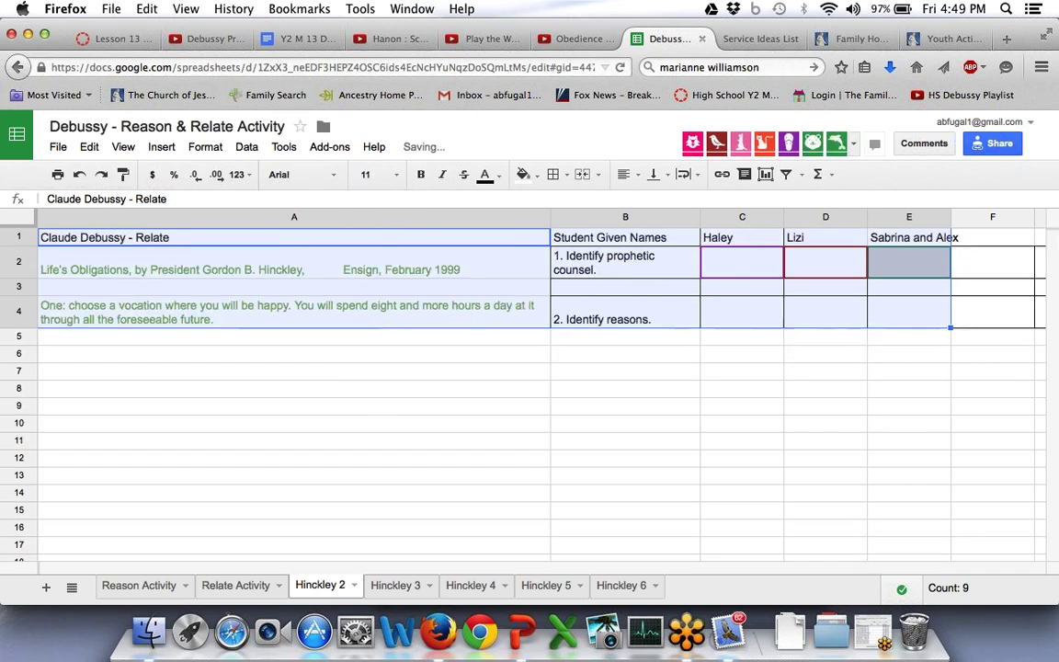
pyautogui.moveTo(549, 219); pyautogui.dragTo(370, 215)
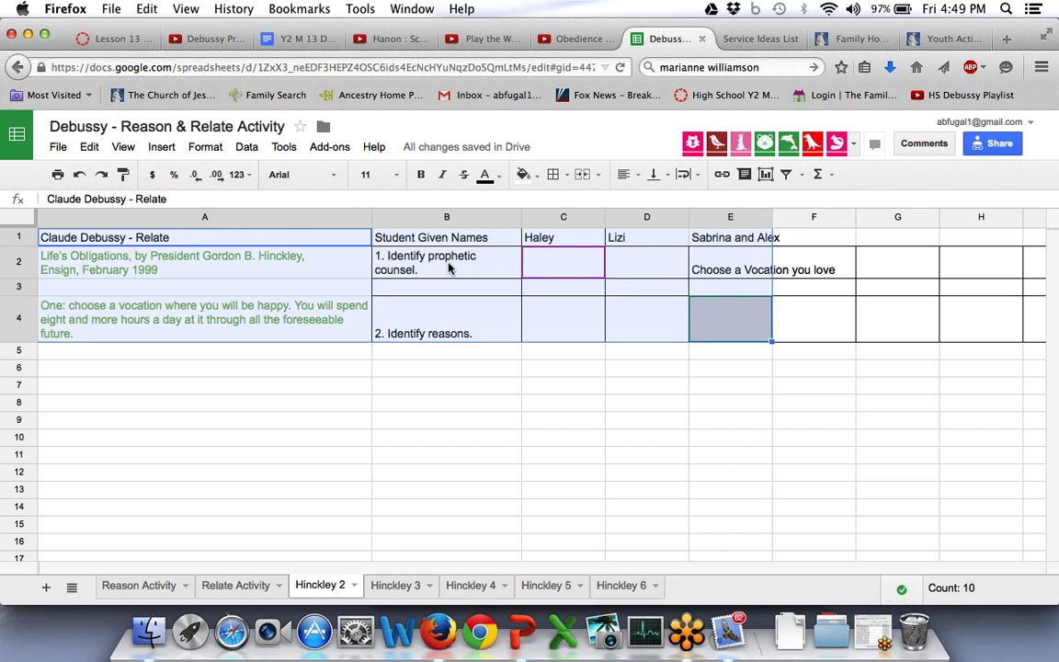
pyautogui.click(685, 175)
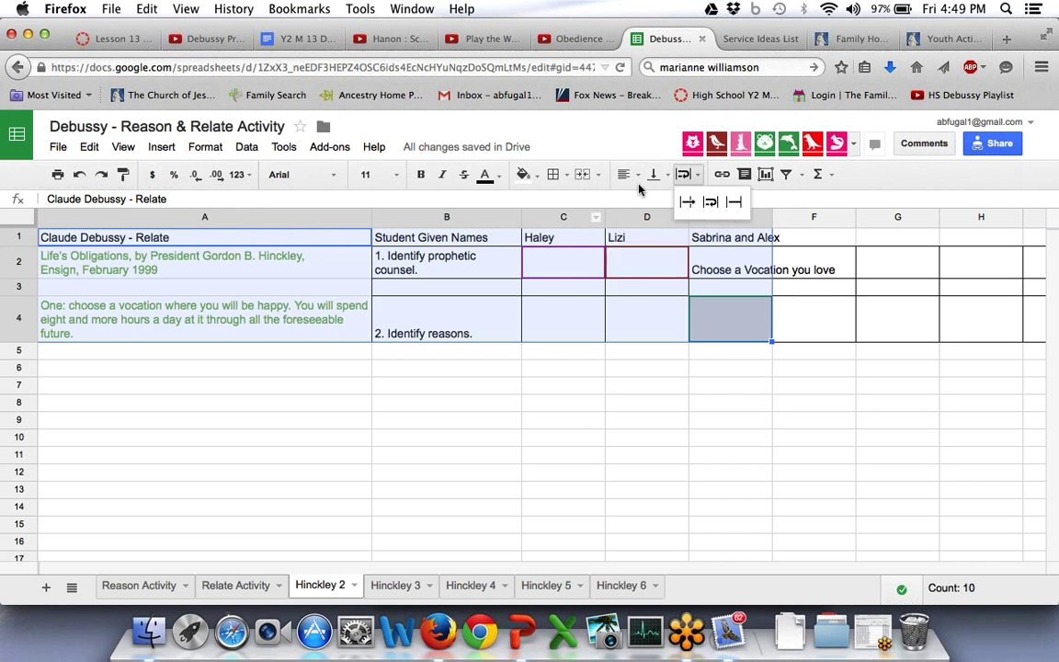
pyautogui.click(251, 238)
pyautogui.hotkey('shift', 'Down')
pyautogui.hotkey('shift', 'Down')
pyautogui.hotkey('shift', 'Right')
pyautogui.hotkey('shift', 'Right')
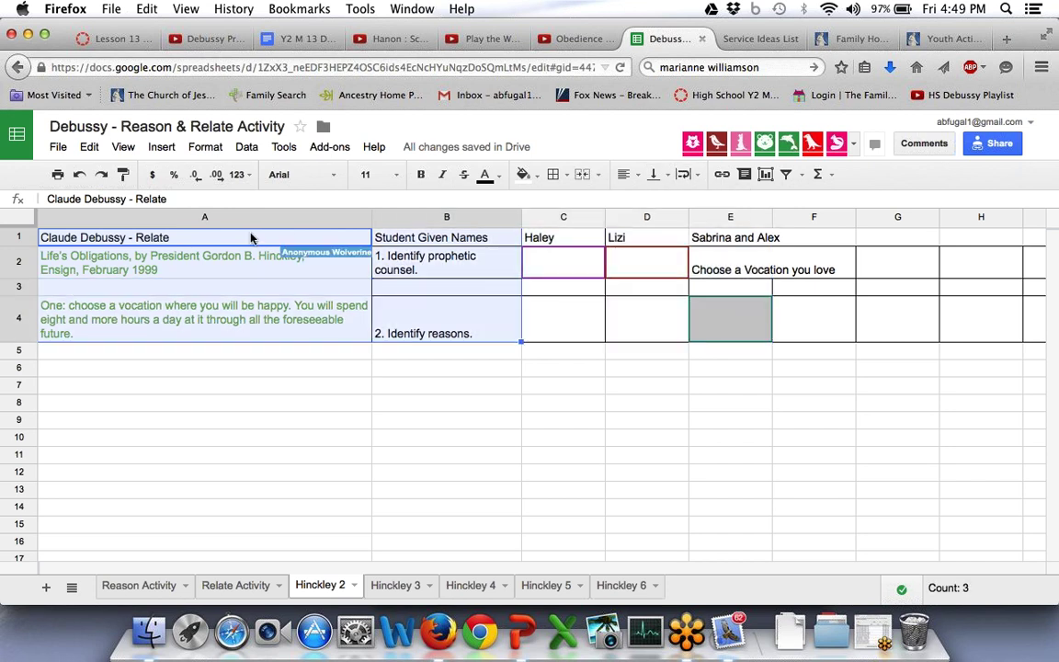
pyautogui.hotkey('shift', 'Right')
pyautogui.hotkey('shift', 'Right')
pyautogui.hotkey('shift', 'Right')
pyautogui.hotkey('shift', 'Right')
pyautogui.hotkey('shift', 'Right')
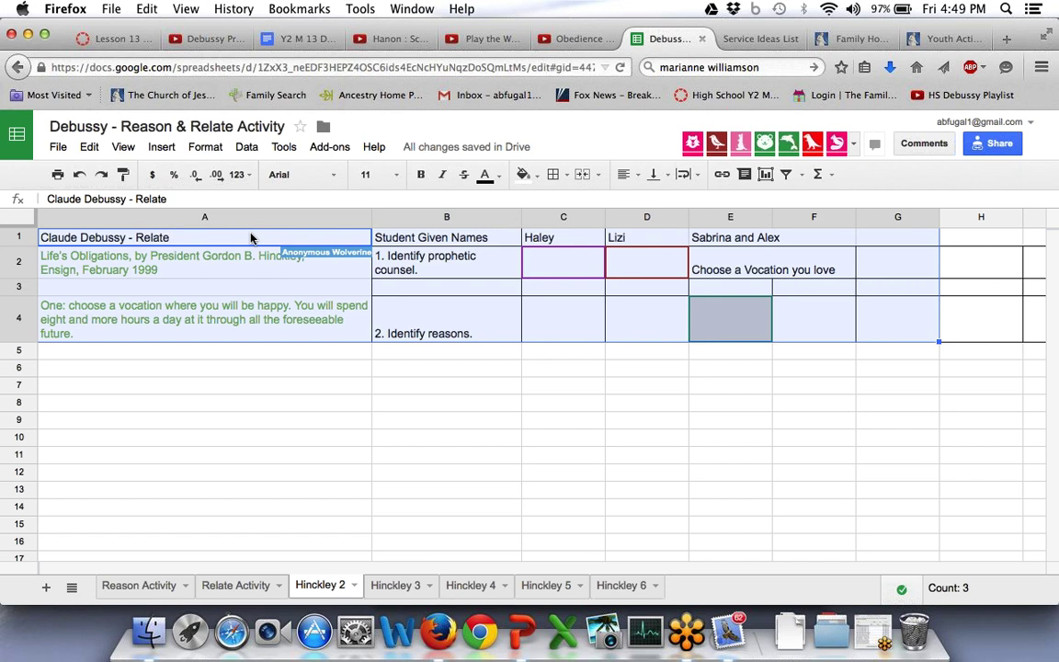
pyautogui.click(681, 174)
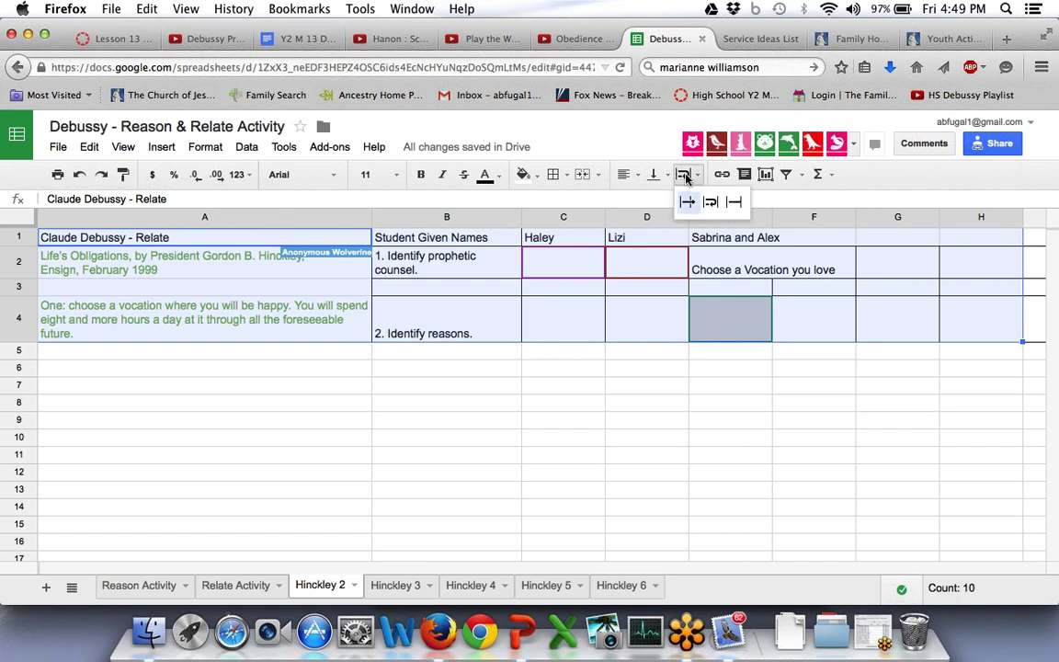
pyautogui.click(726, 267)
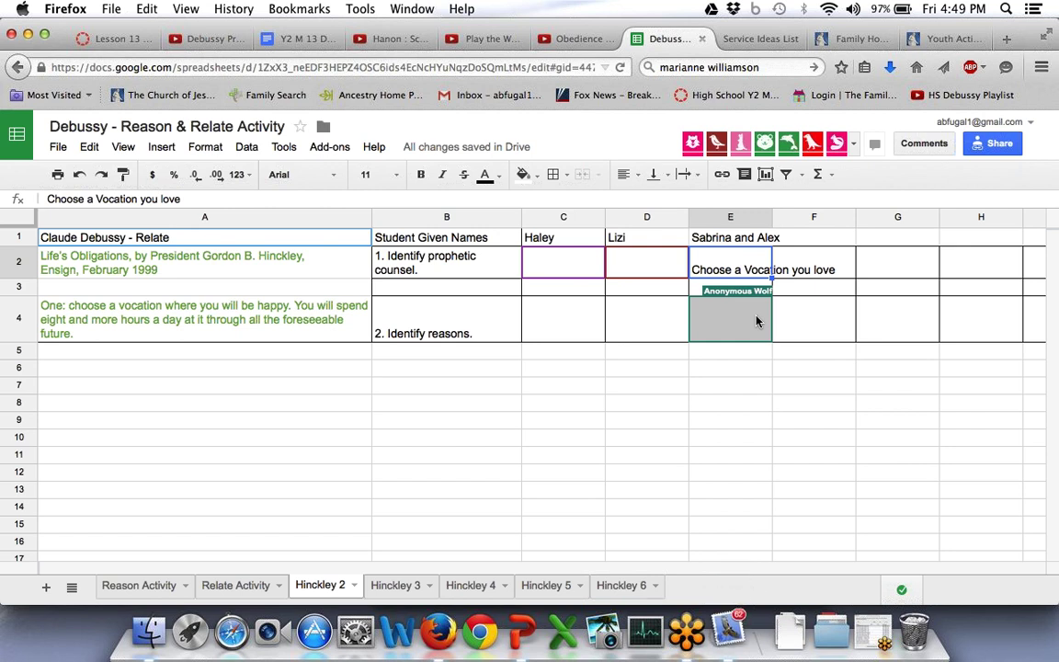
pyautogui.click(899, 273)
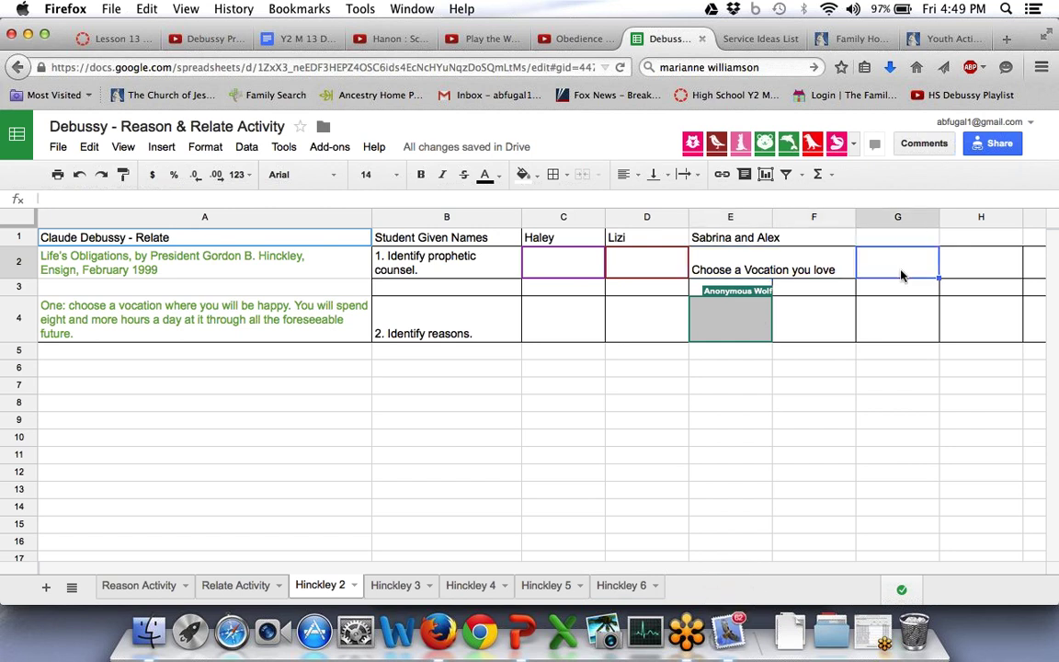
pyautogui.press('Tab')
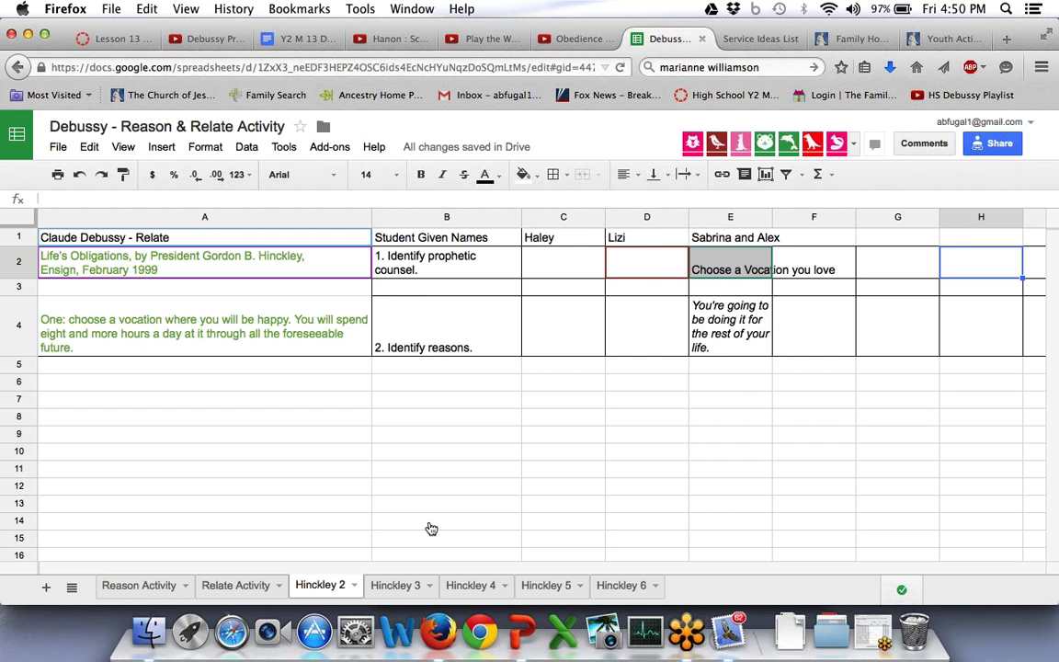
# On the Hinckley 3 sheet, set the font size of cells A1:A4 to 12.
pyautogui.click(404, 586)
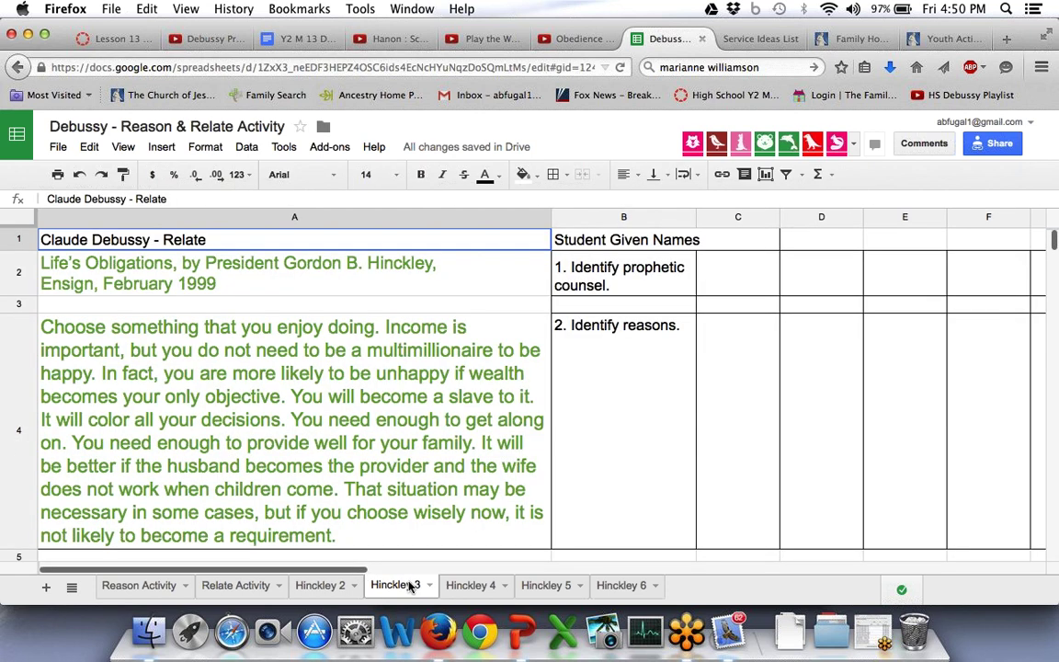
pyautogui.hotkey('shift', 'Down')
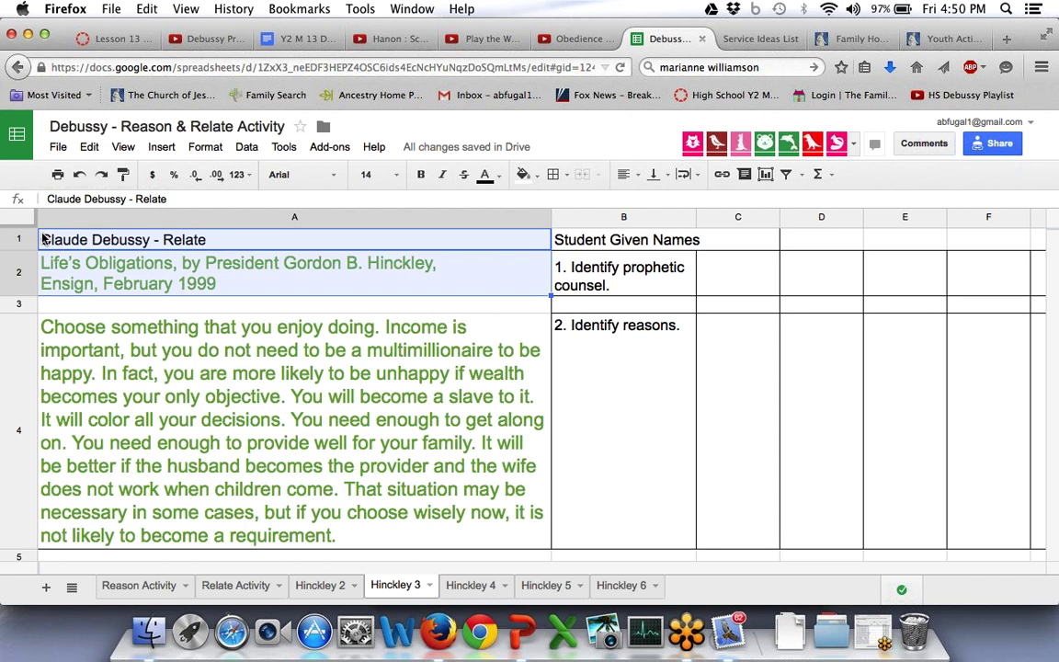
pyautogui.hotkey('shift', 'Down')
pyautogui.hotkey('shift', 'Down')
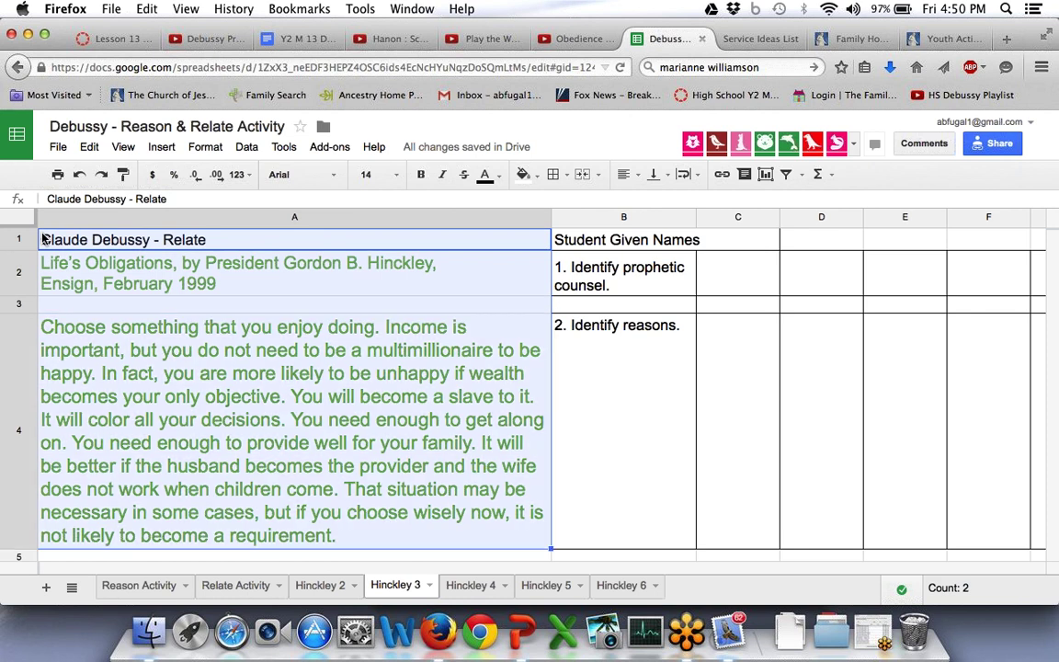
pyautogui.click(372, 175)
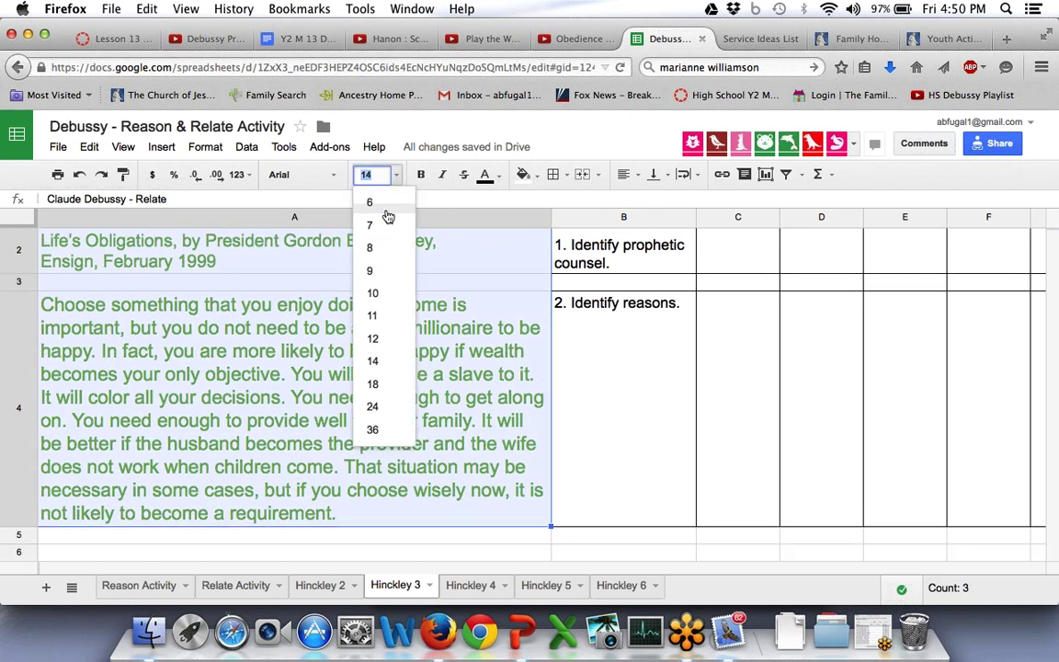
pyautogui.click(372, 315)
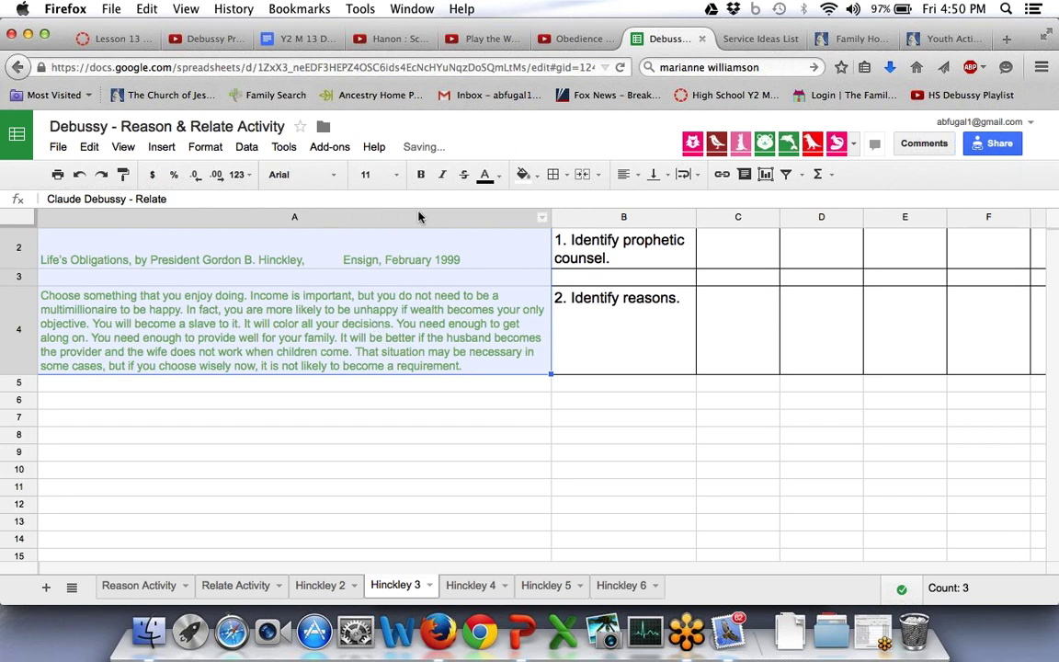
pyautogui.click(368, 175)
pyautogui.click(374, 339)
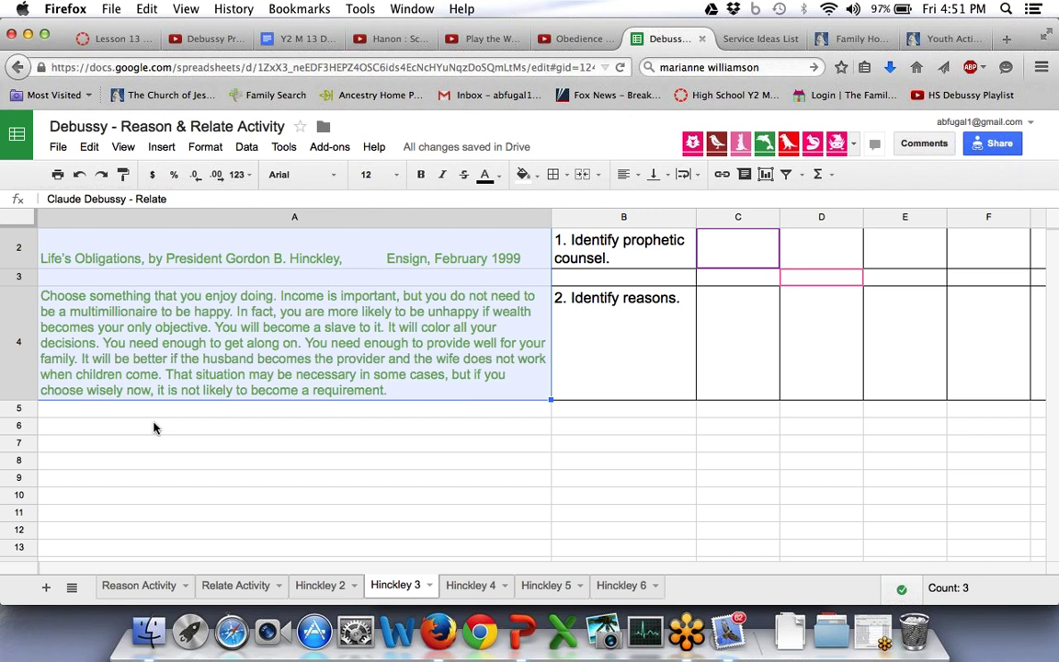
pyautogui.click(154, 427)
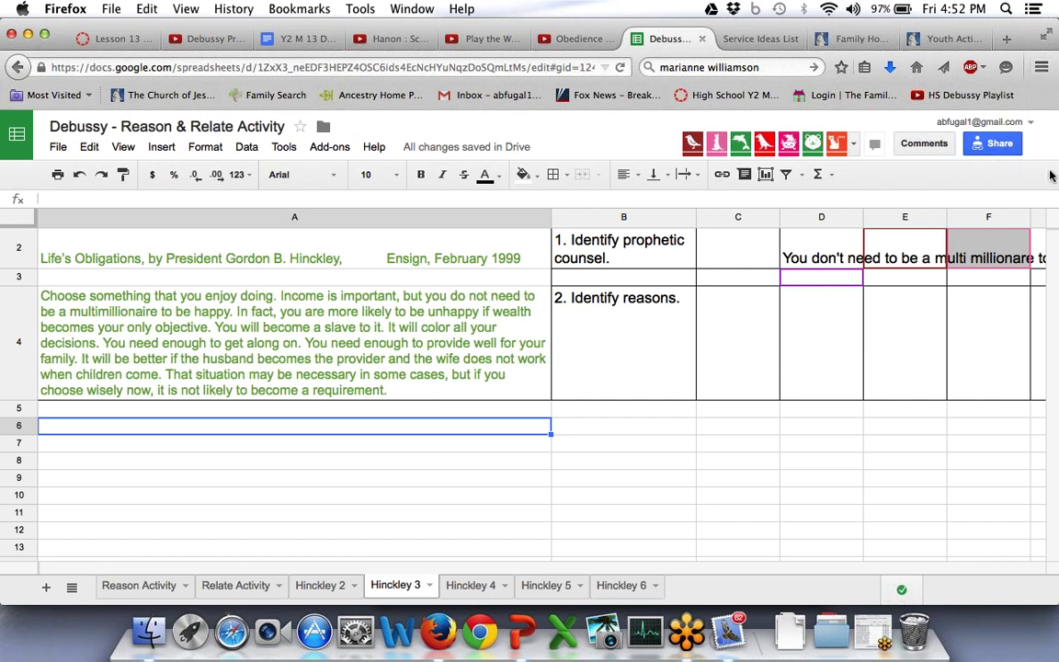
# Turn on text wrapping for cell D2, the answer about not needing to be a multimillionaire.
pyautogui.click(806, 246)
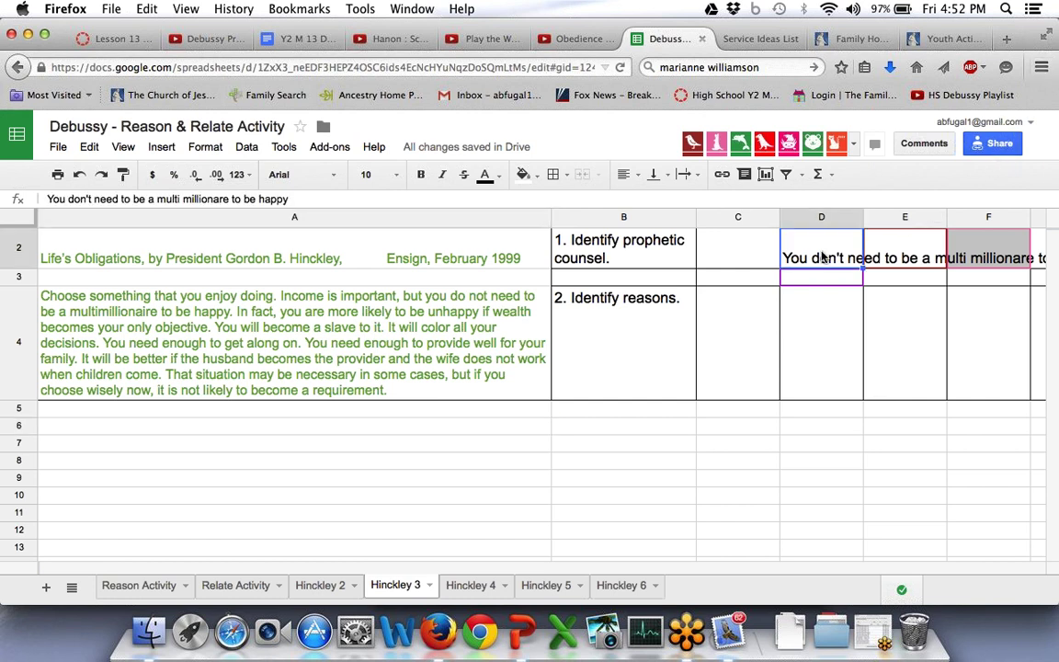
pyautogui.click(687, 174)
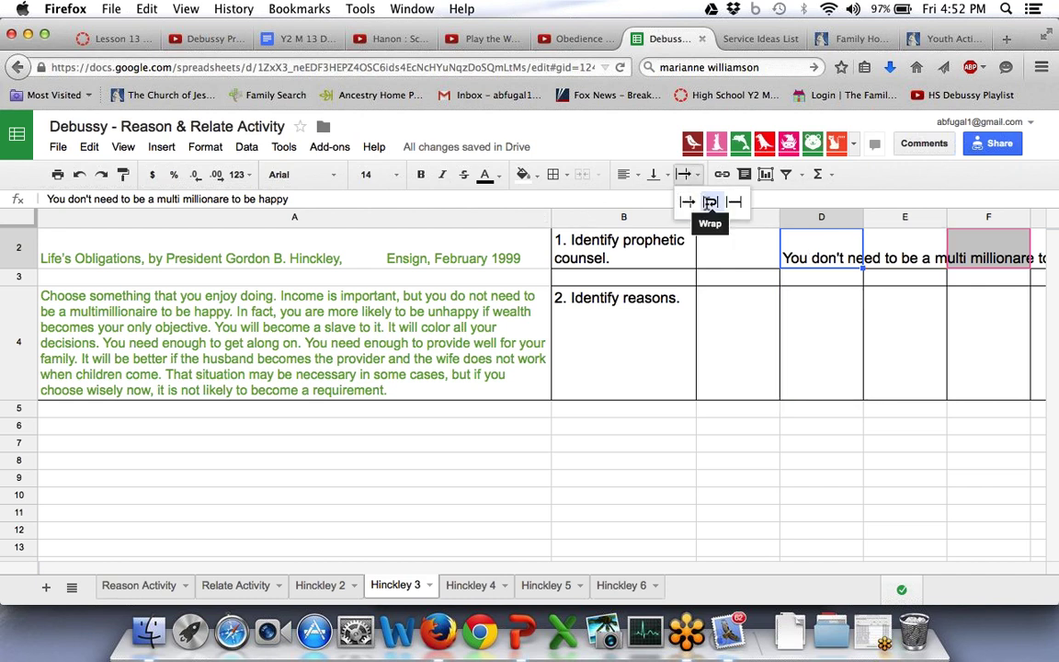
pyautogui.click(709, 203)
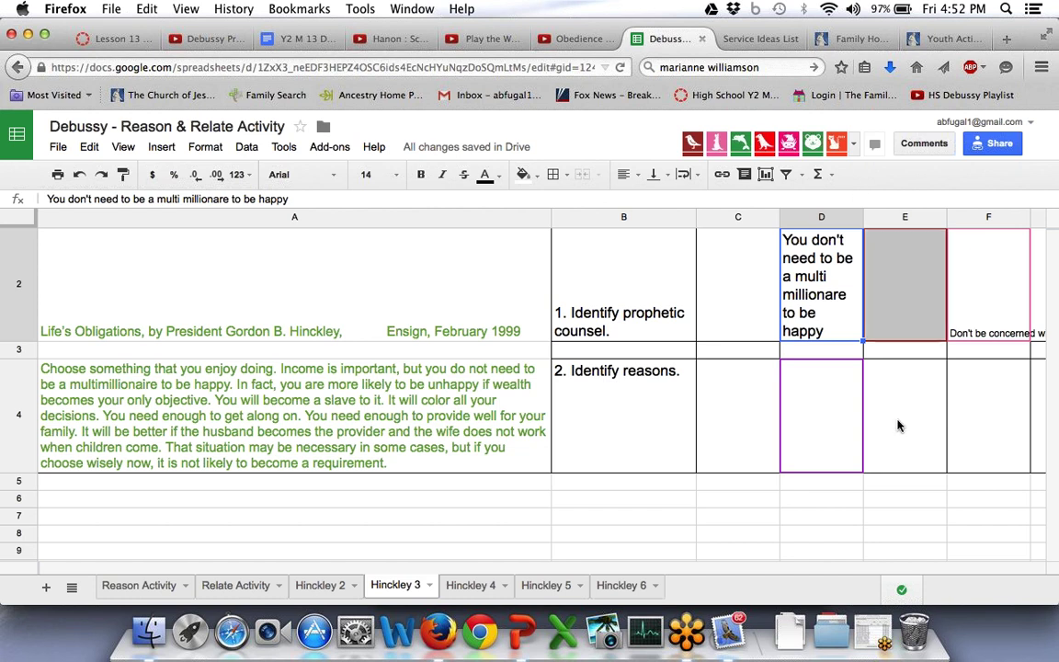
# Enter "today that was ' science has proven that experiences will make you happier than stuff' :)" in cell C4 and wrap its text.
pyautogui.click(716, 423)
pyautogui.write("today that was ' science has proven that experiences will make you happier than stuff' :)")
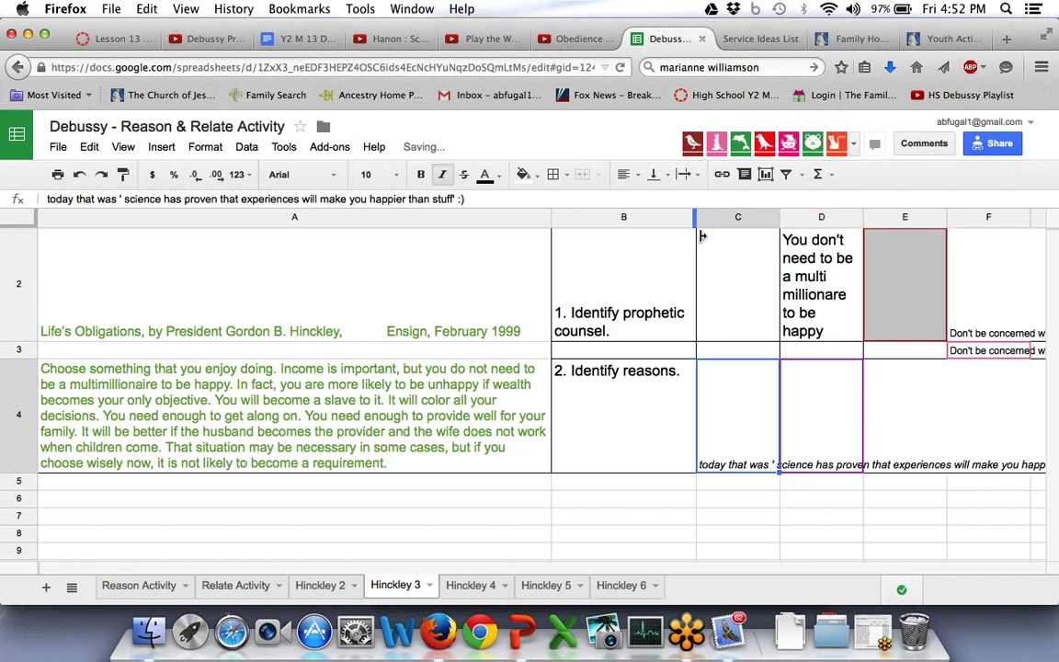
pyautogui.click(685, 173)
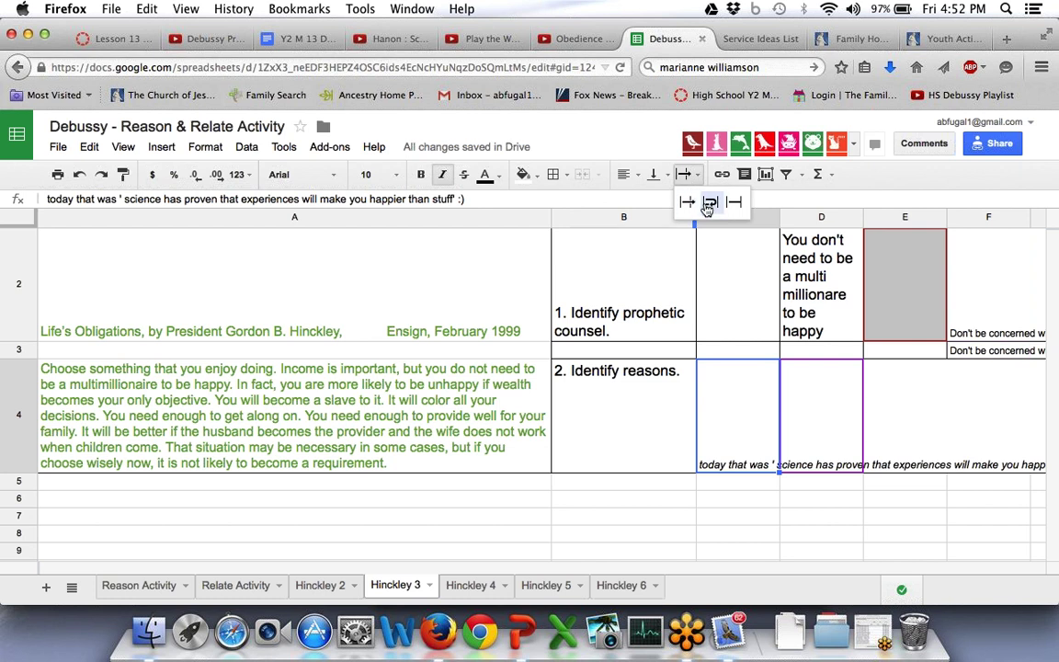
pyautogui.click(711, 203)
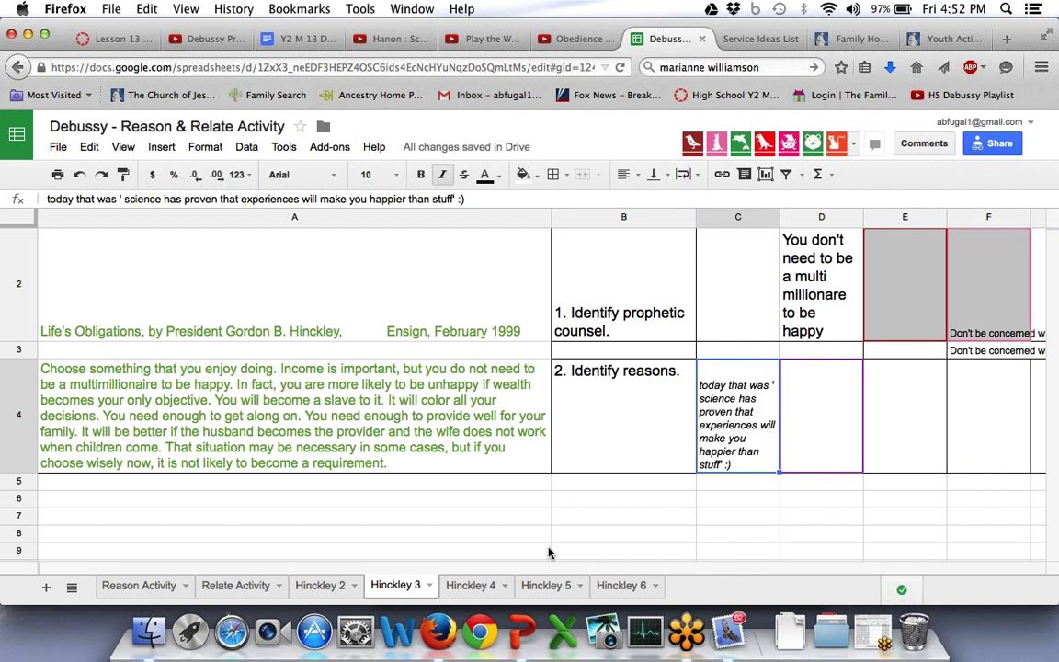
# On the Hinckley 4 sheet, turn on text wrapping for the prophetic counsel answer in cell C2.
pyautogui.click(473, 585)
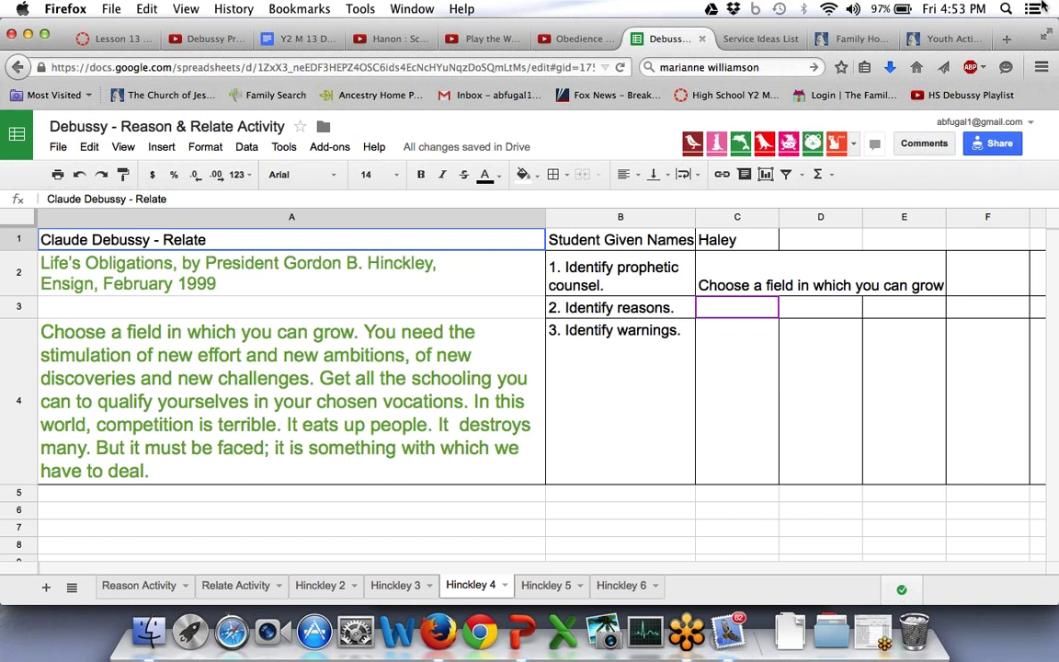
pyautogui.click(752, 263)
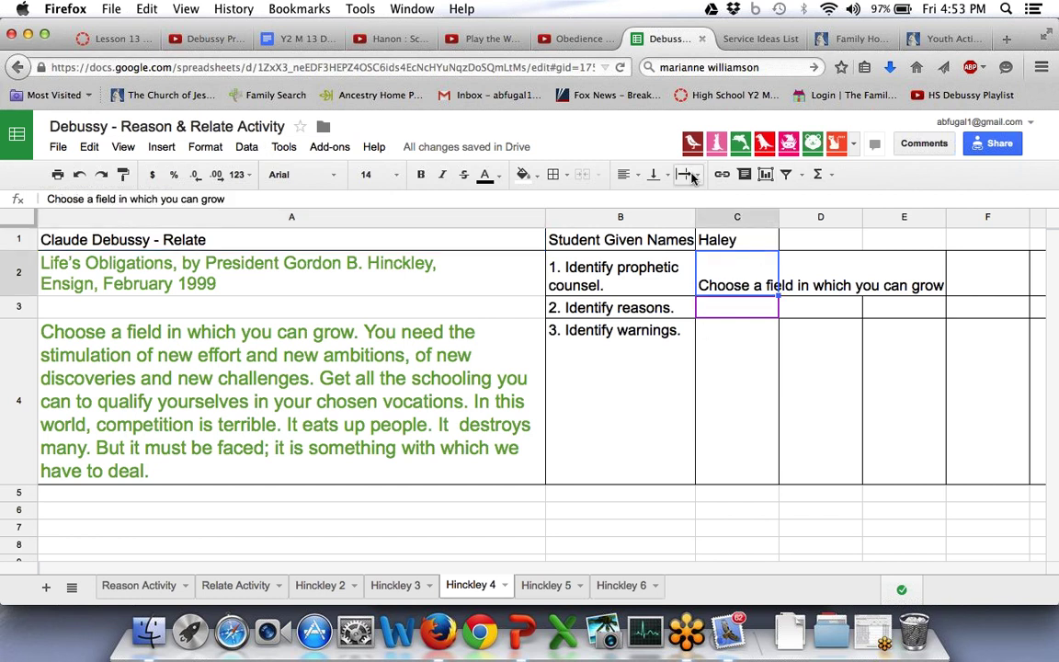
pyautogui.click(687, 173)
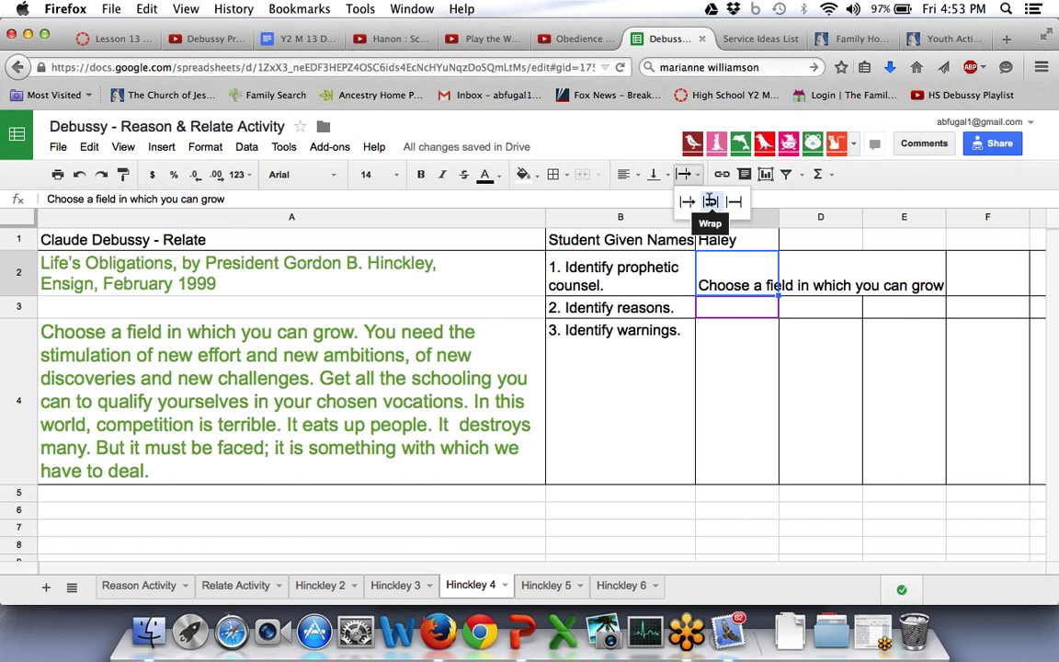
pyautogui.click(710, 200)
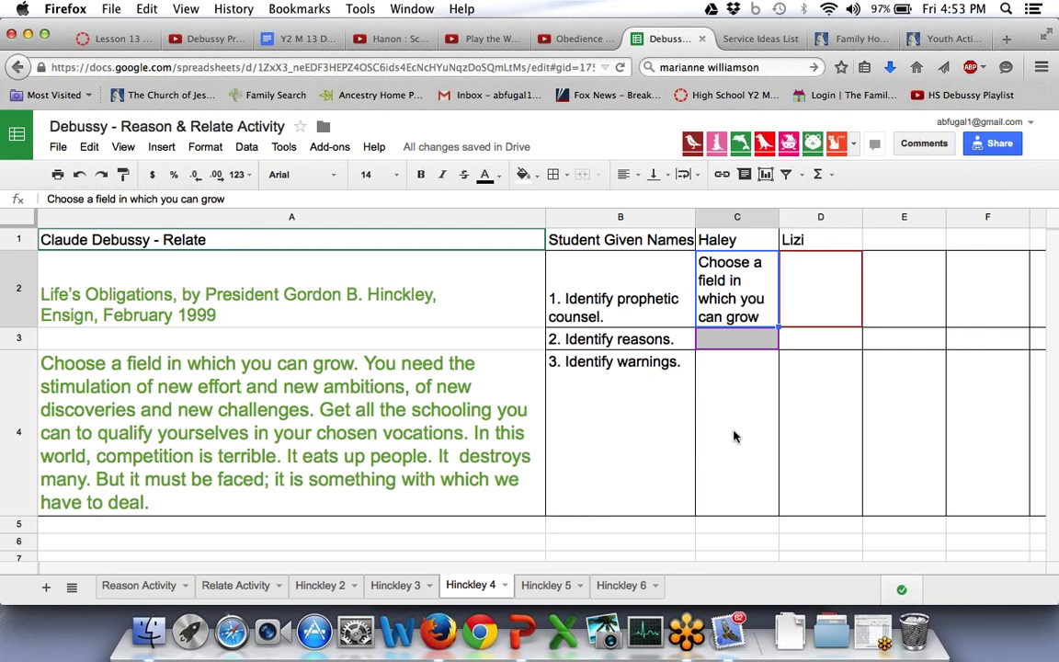
# Turn on text wrapping for the reasons answer in cell C3.
pyautogui.click(833, 436)
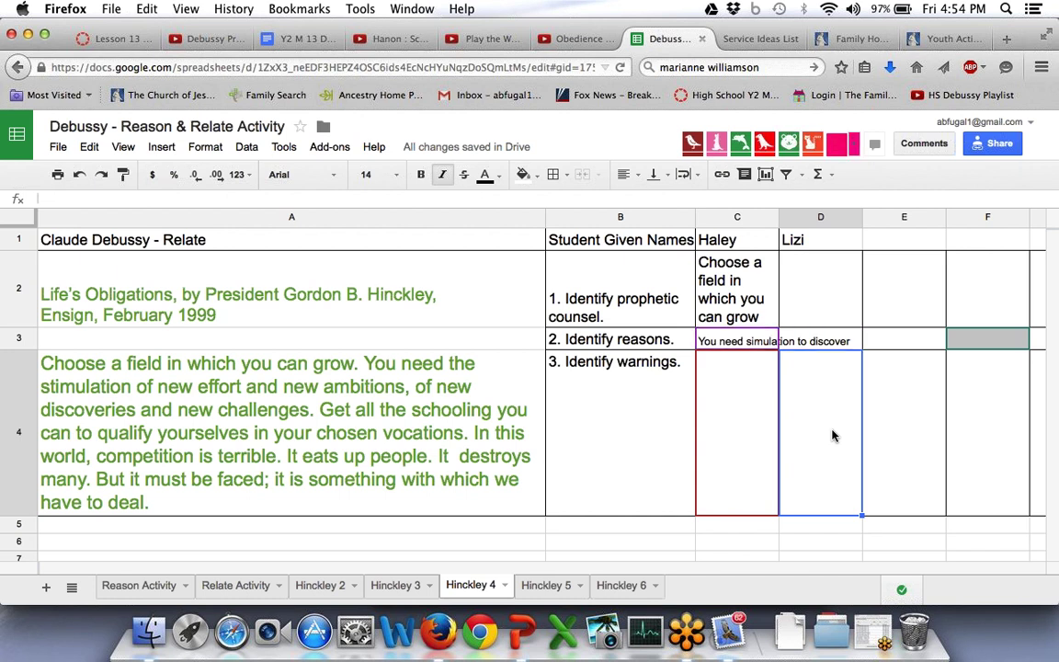
pyautogui.click(720, 340)
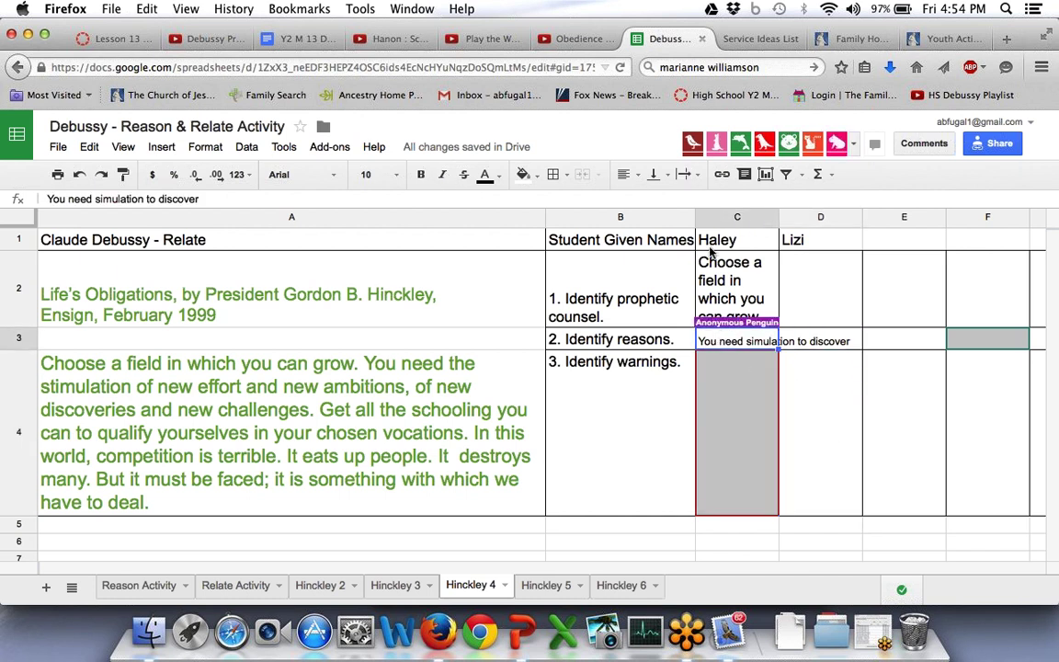
pyautogui.click(684, 177)
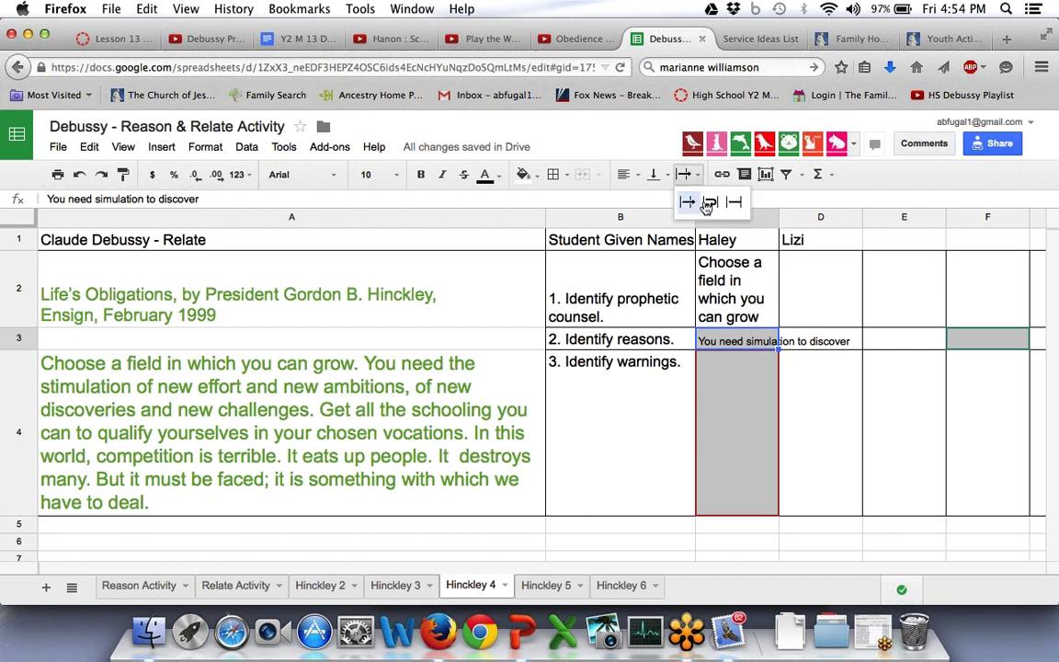
pyautogui.click(709, 201)
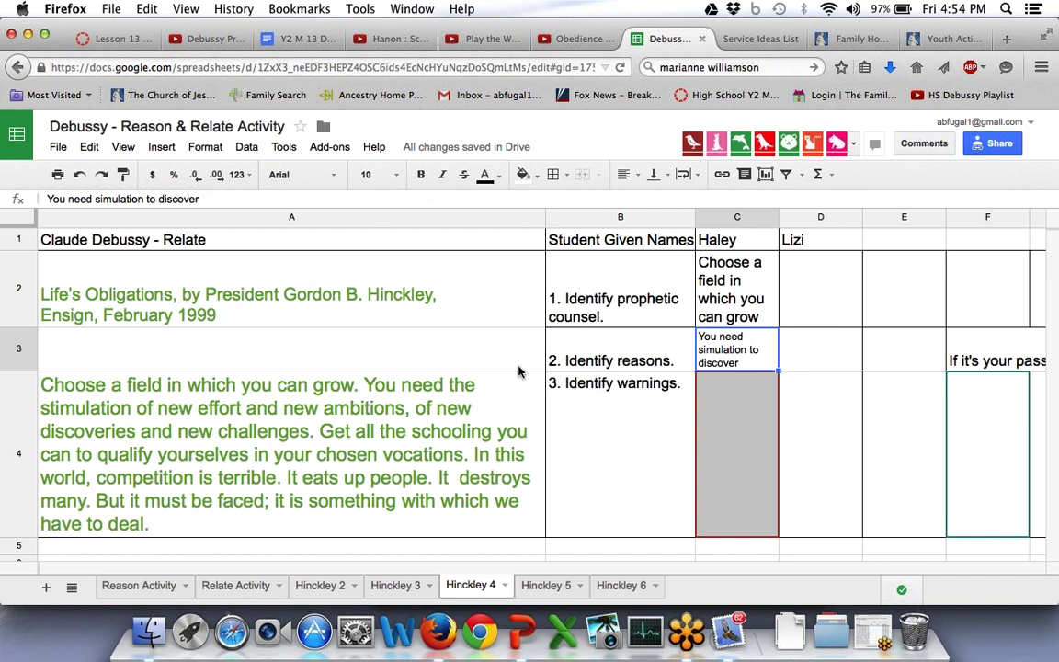
# Enter the warning "it can destroy us if we get too competitive or want too much" in cell D4.
pyautogui.click(619, 320)
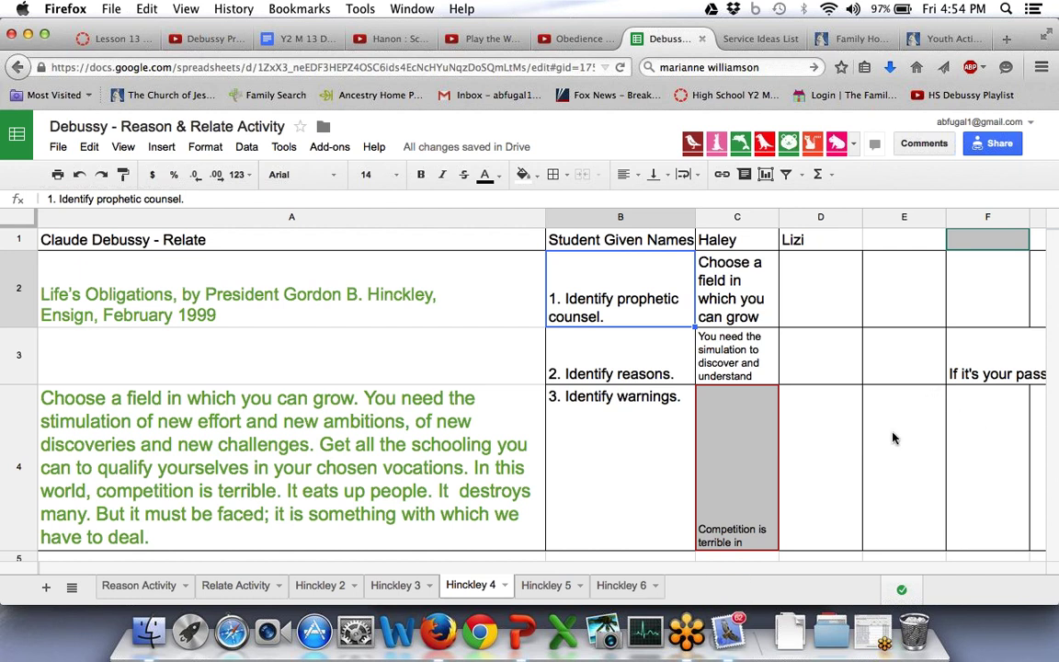
pyautogui.click(809, 445)
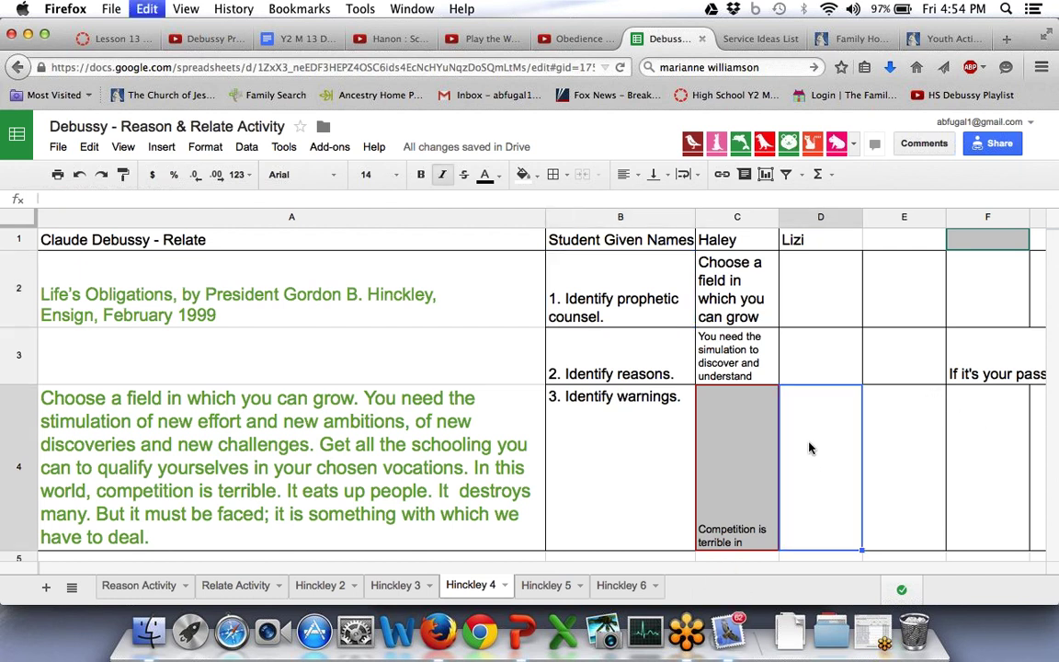
pyautogui.write('it can destroy us if we get too competitive or want too much')
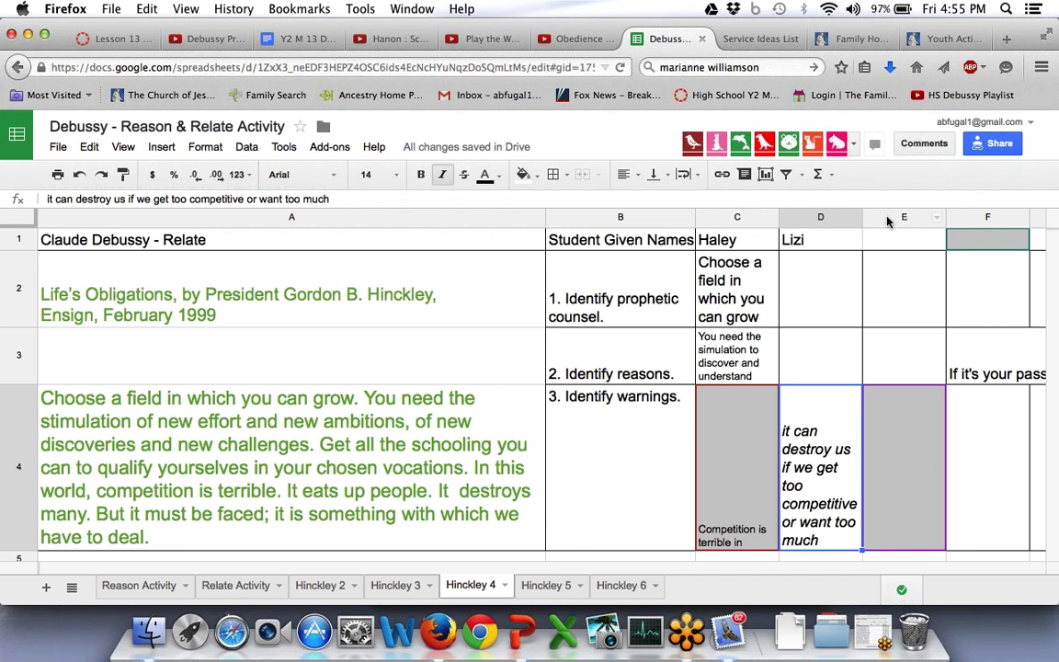
# Turn on text wrapping for the reasons answer about passion in cell F3 of the Hinckley 4 sheet.
pyautogui.click(884, 366)
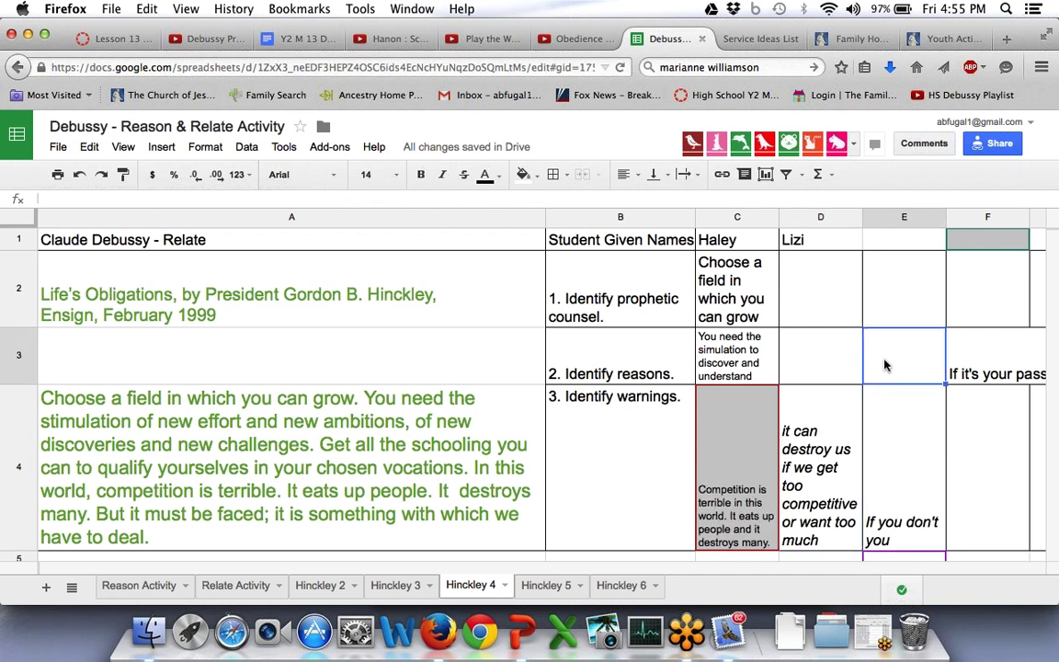
pyautogui.press('Right')
pyautogui.press('Right')
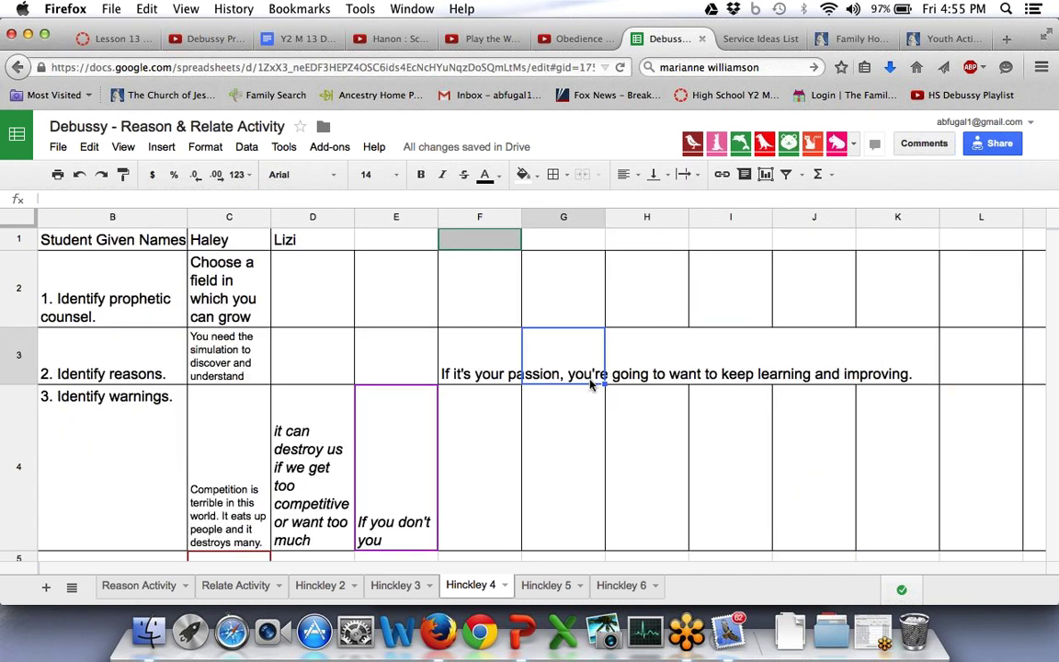
pyautogui.click(514, 360)
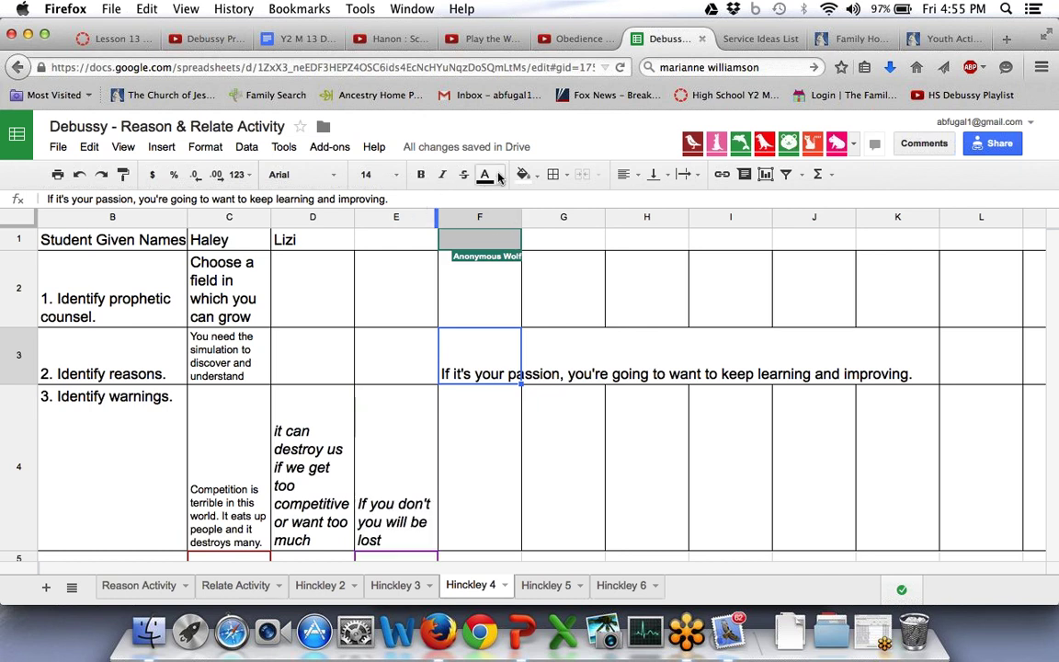
pyautogui.click(686, 174)
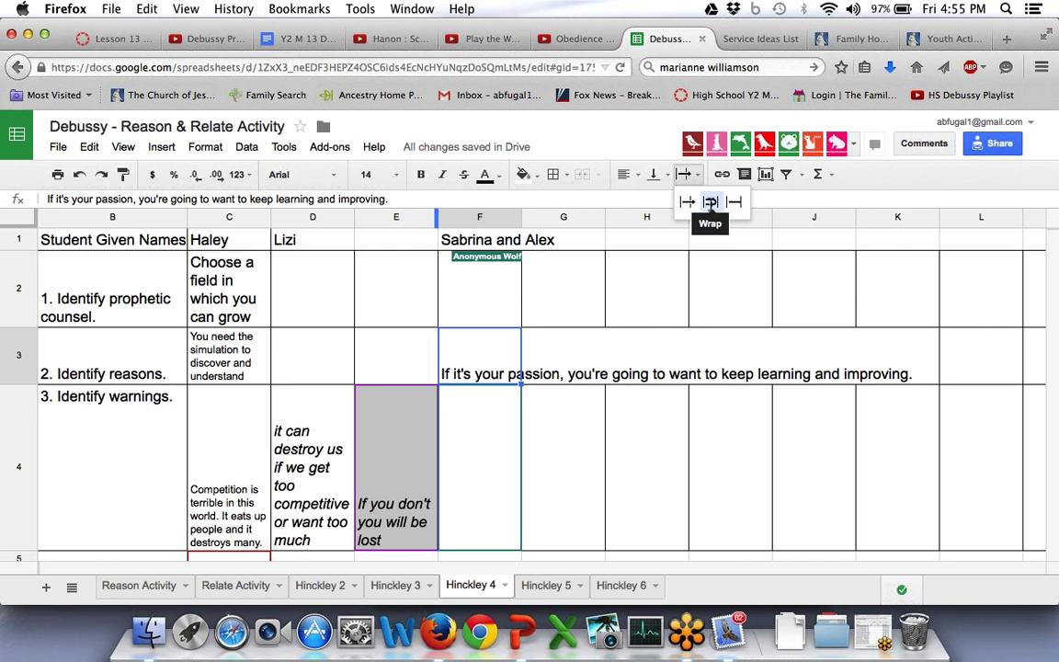
pyautogui.click(711, 208)
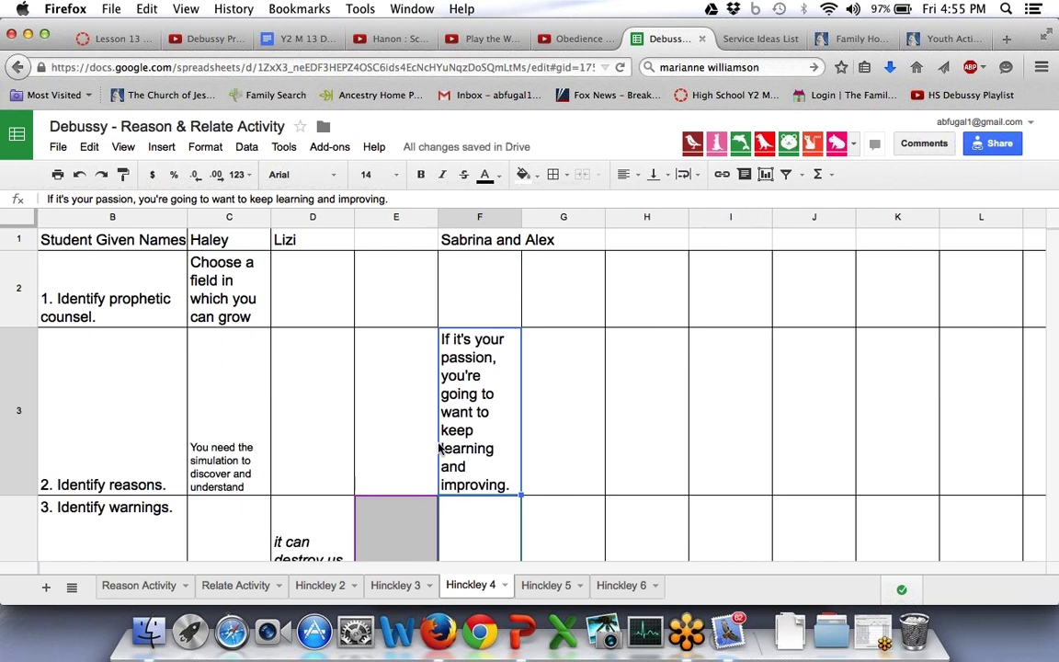
# Review the warnings answers in row 4 of the Hinckley 4 sheet and open the Hinckley 5 sheet.
pyautogui.press('Down')
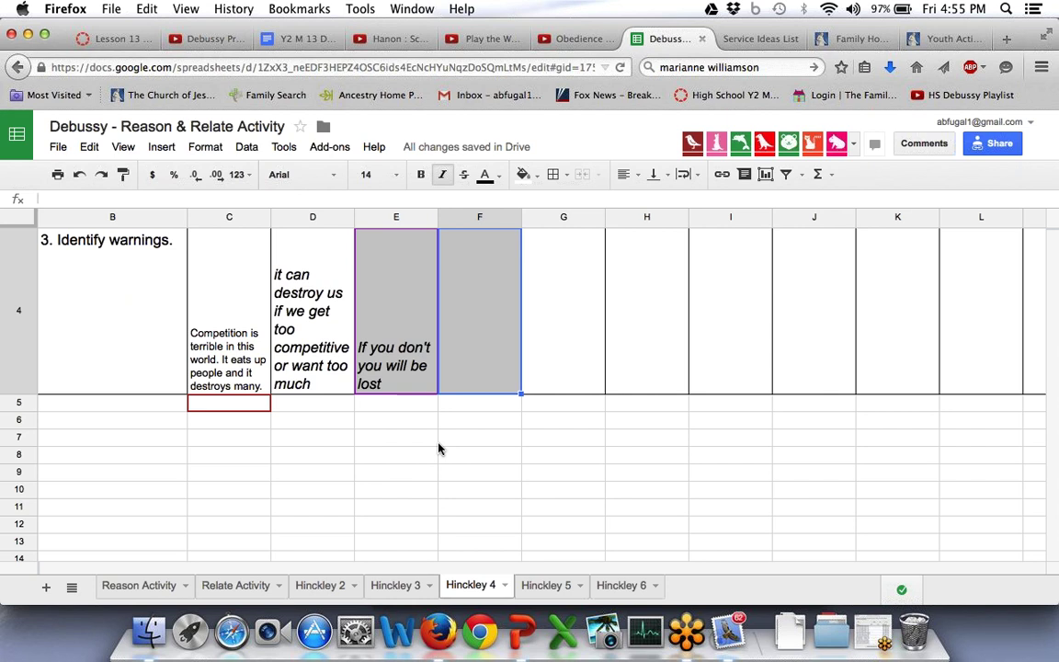
pyautogui.press('Up')
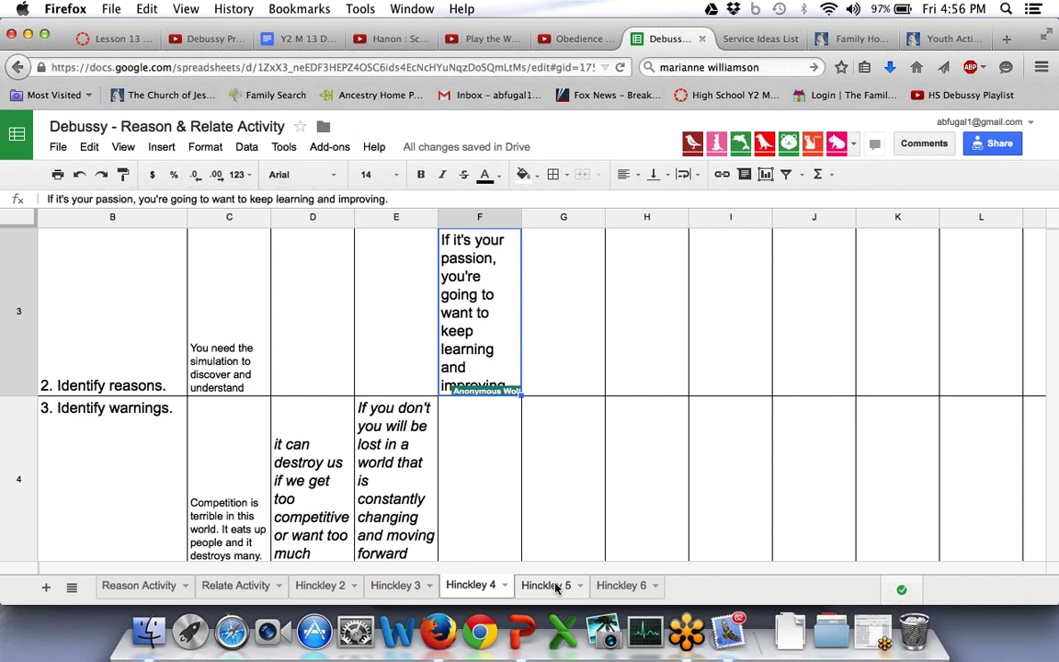
pyautogui.click(556, 586)
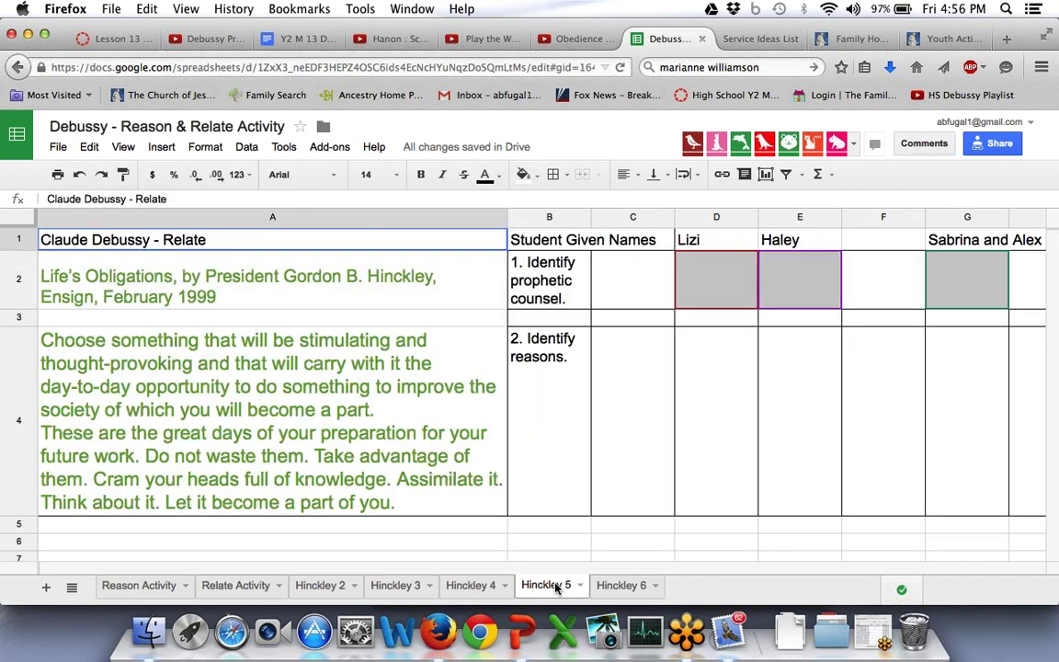